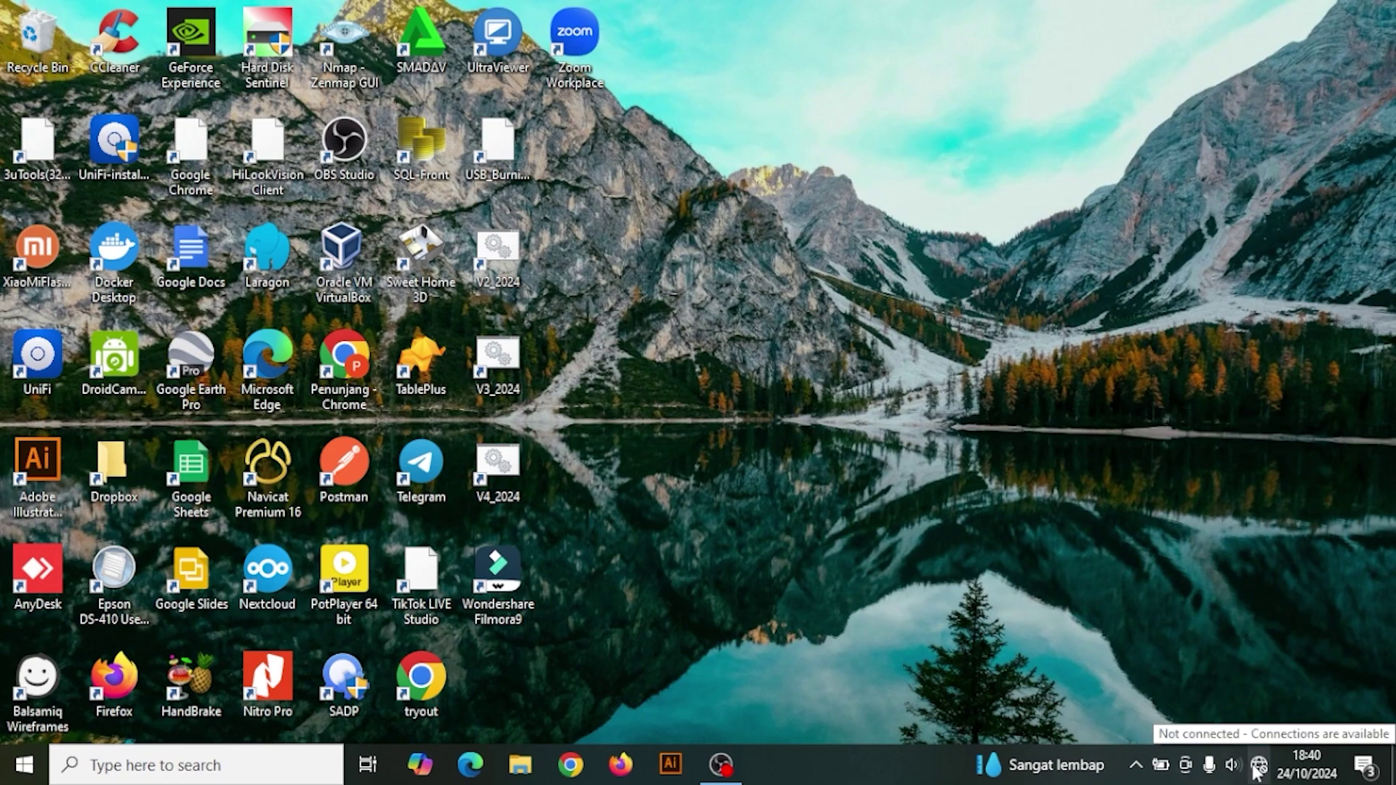
Open the wired Ethernet adapter's TCP/IPv4 properties via Network & Internet adapter options.
right_click(1256, 765)
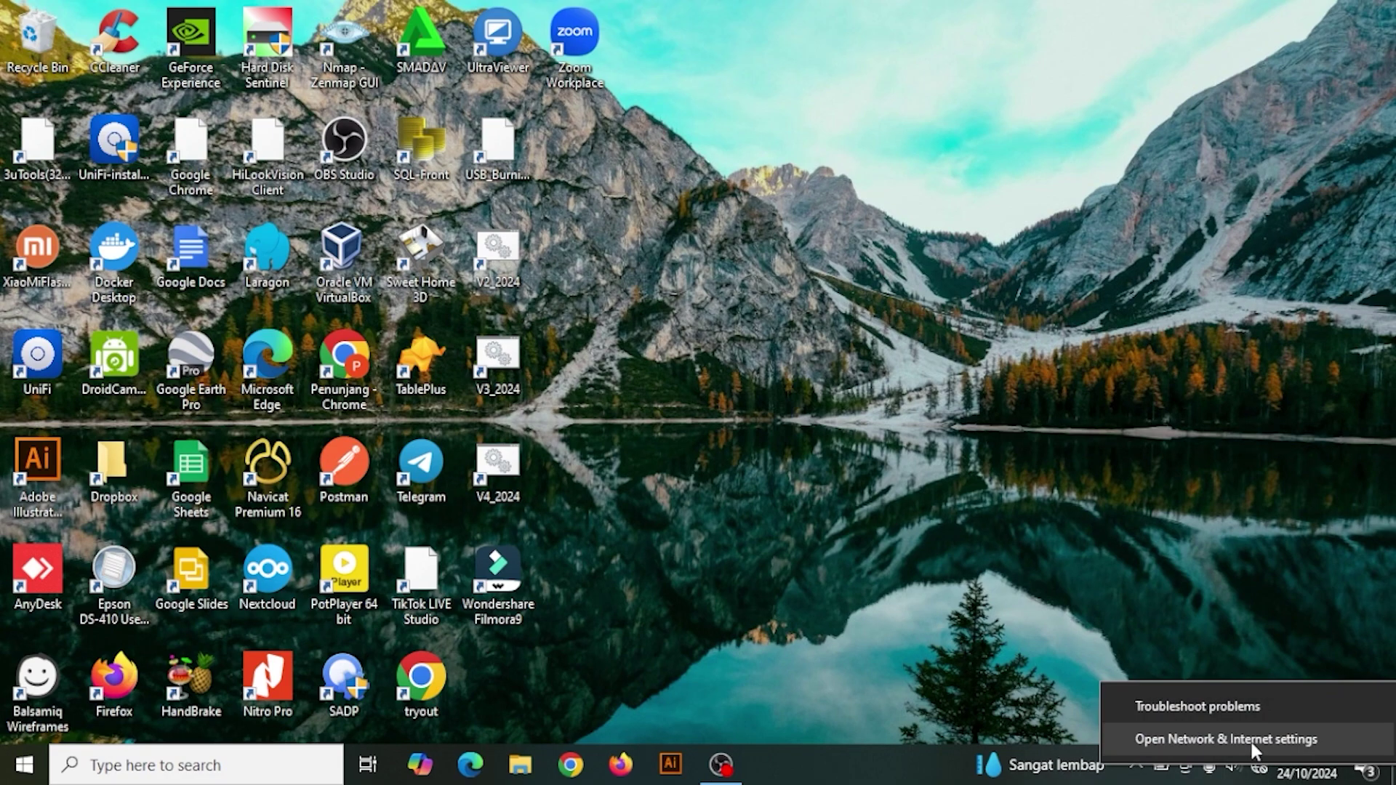
left_click(1250, 739)
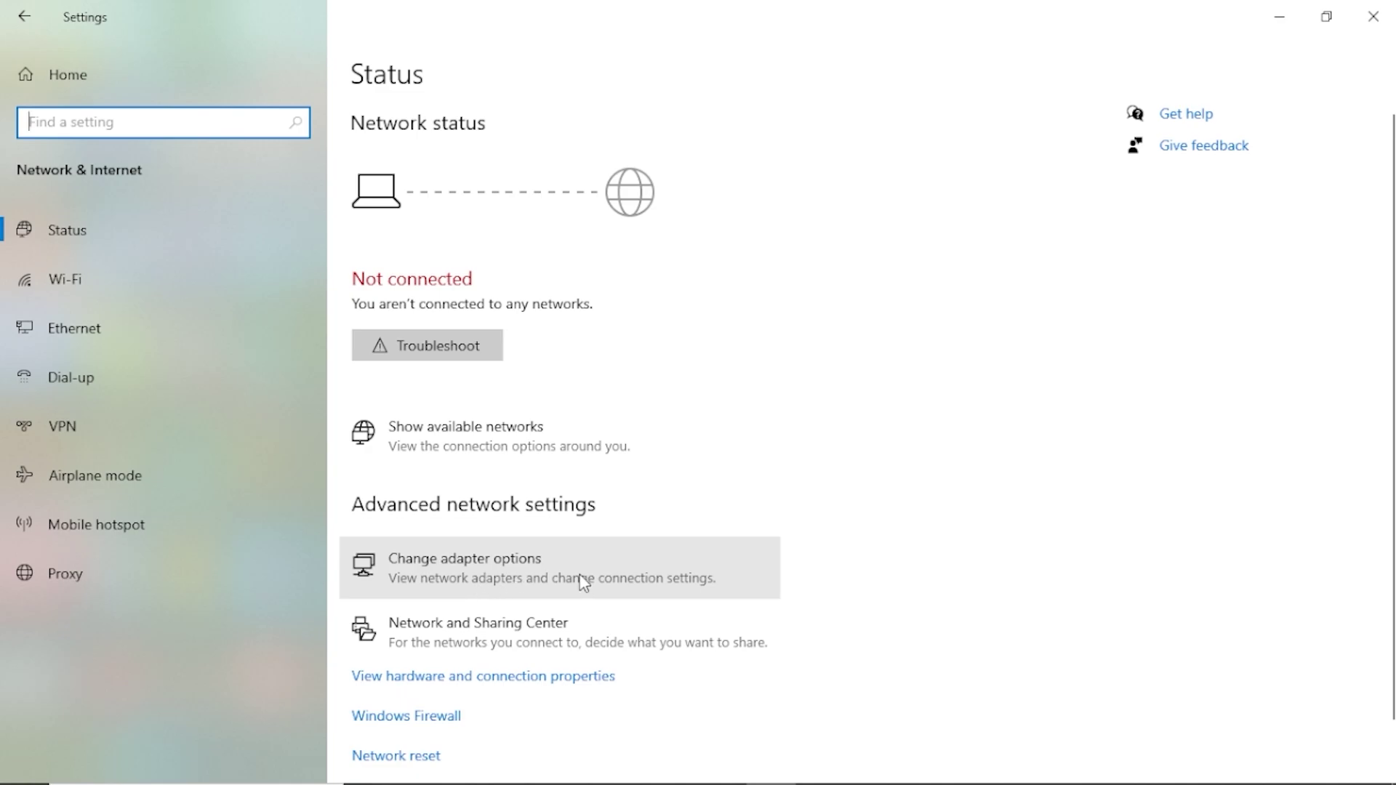
left_click(513, 582)
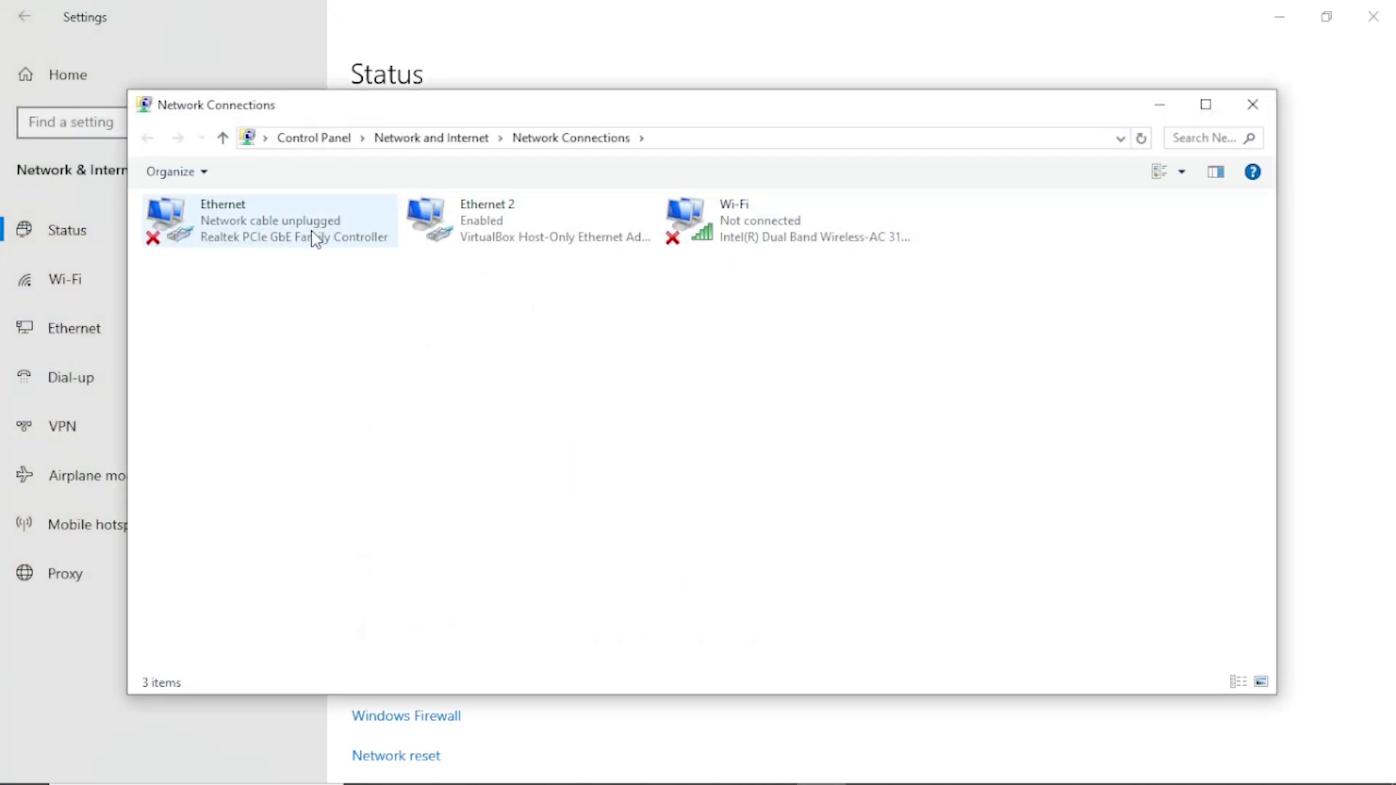
right_click(269, 234)
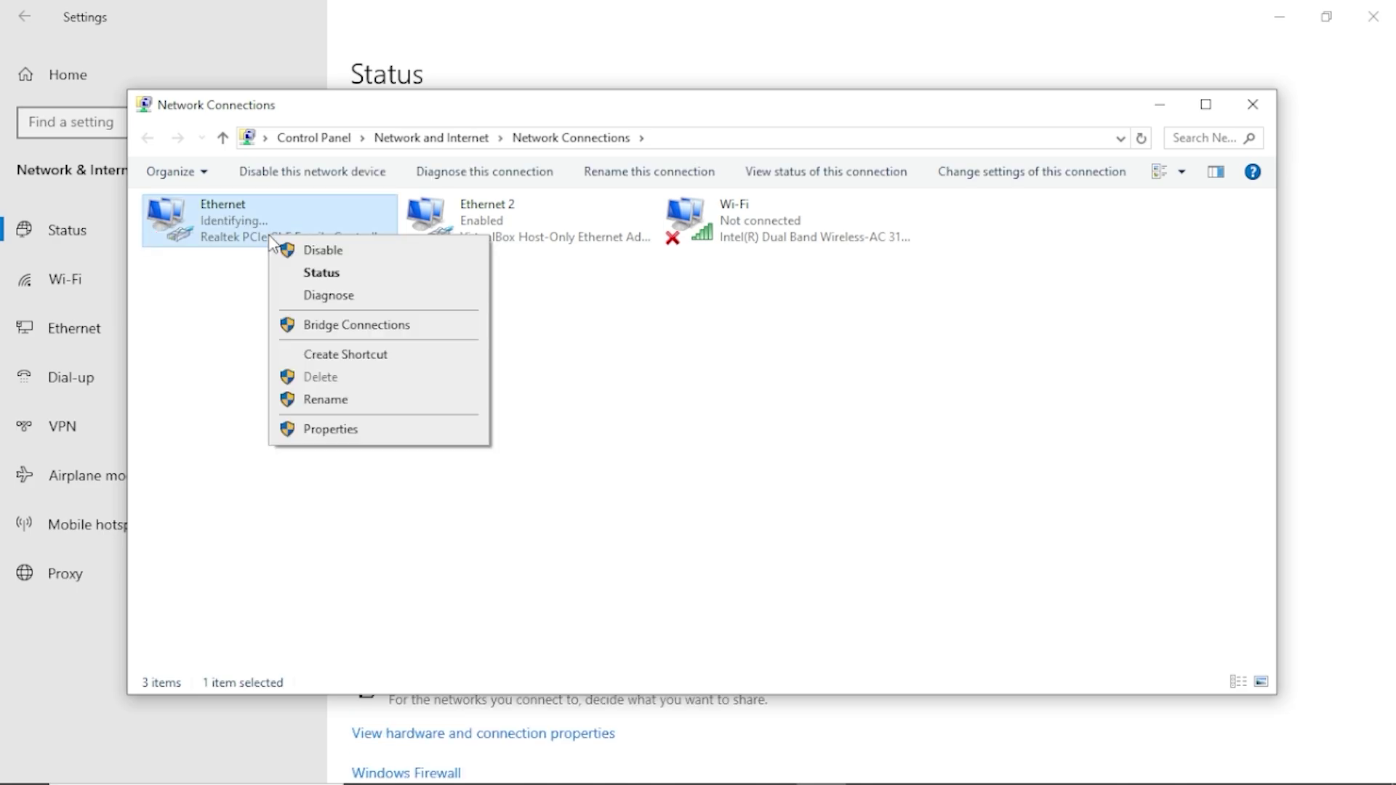
left_click(342, 432)
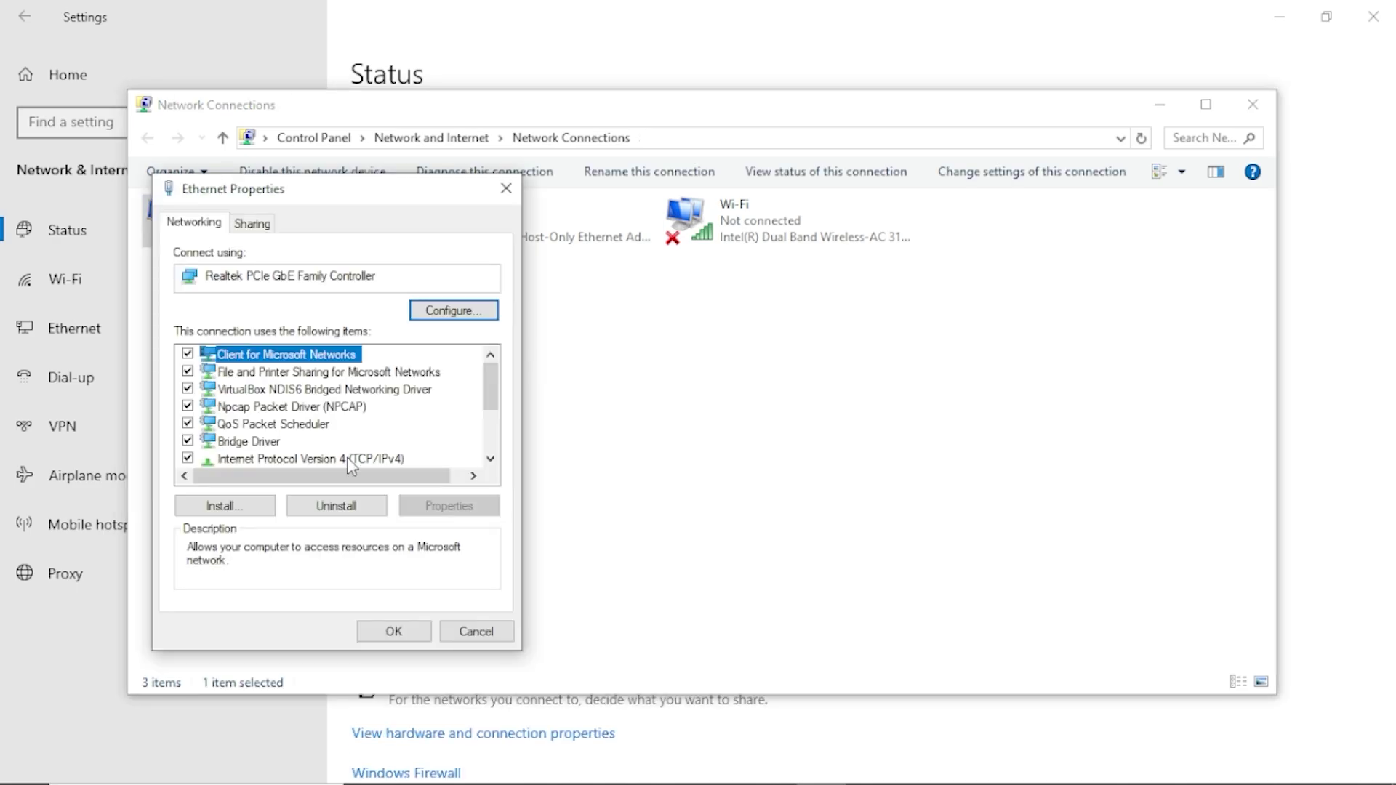
left_click_drag(487, 386, 489, 399)
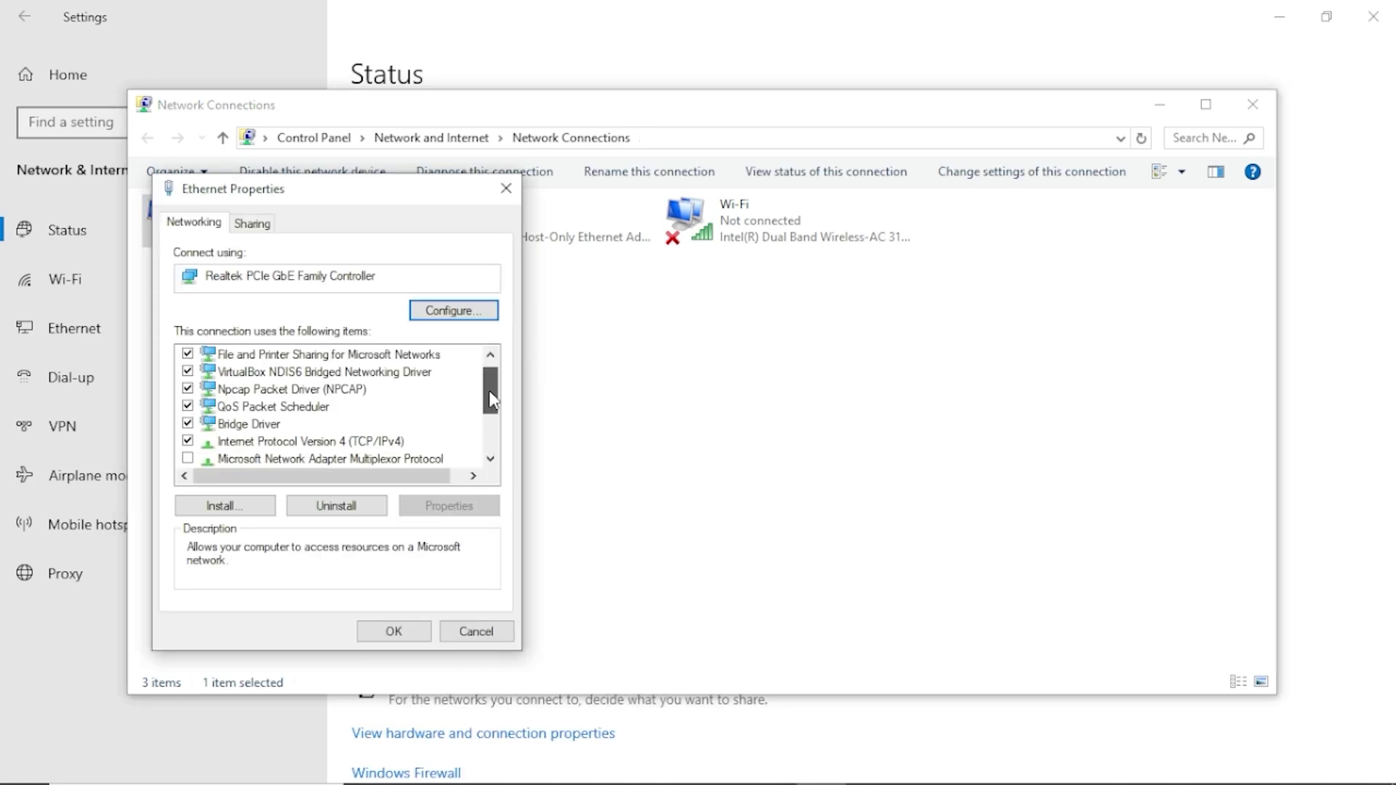
double_click(342, 441)
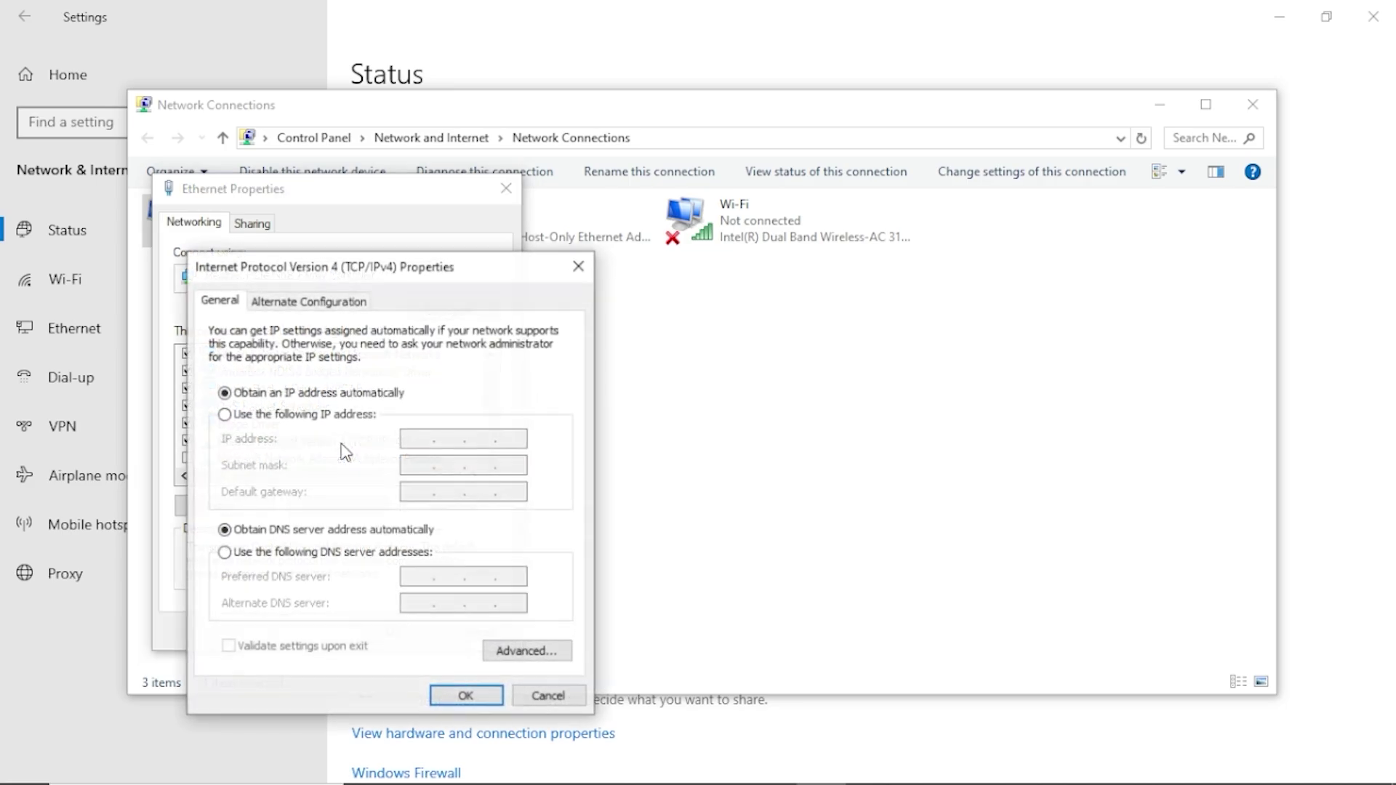
Set Ethernet to static 192.168.1.14, mask 255.255.255.0, gateway 192.168.1.1, allowing discovery on Network 17.
left_click(224, 414)
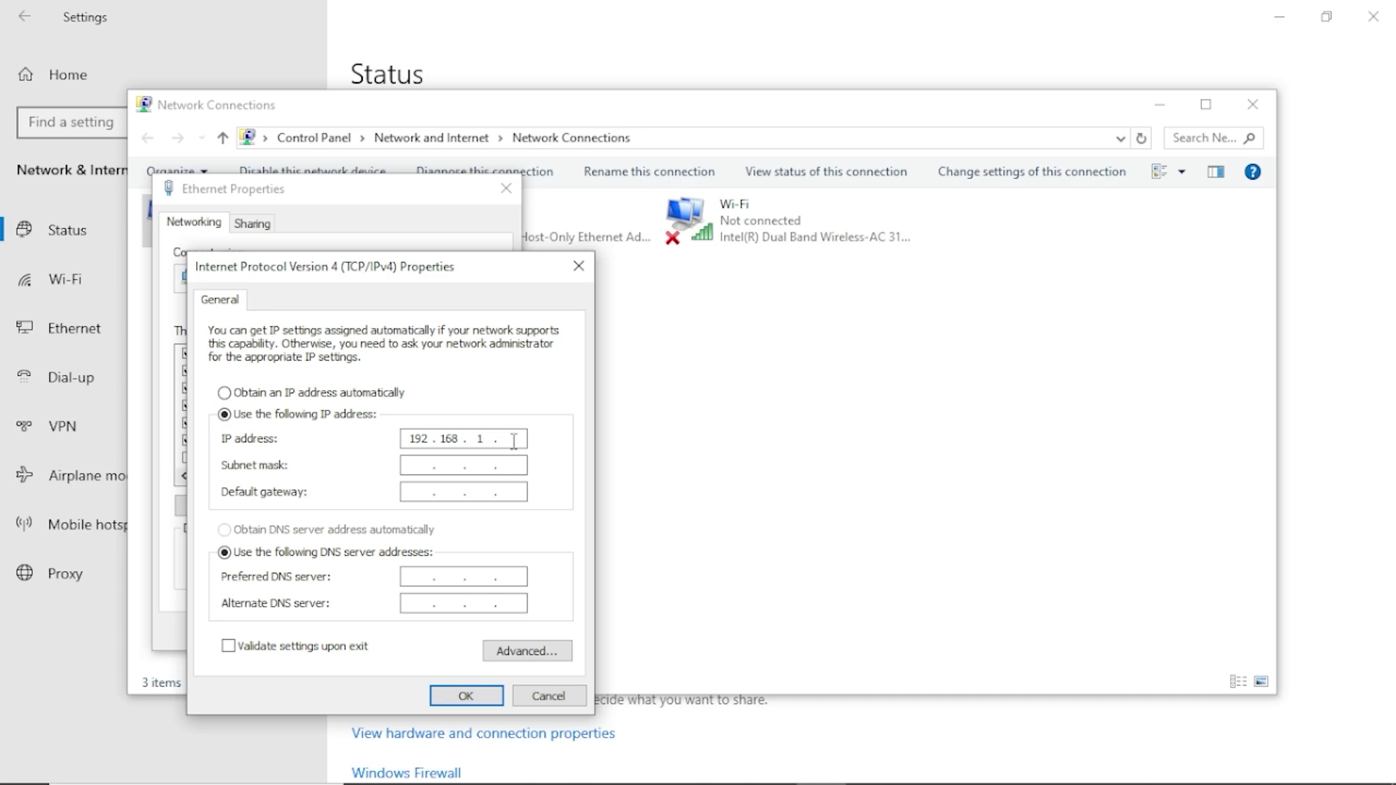
left_click(425, 465)
type("192.168.1.1")
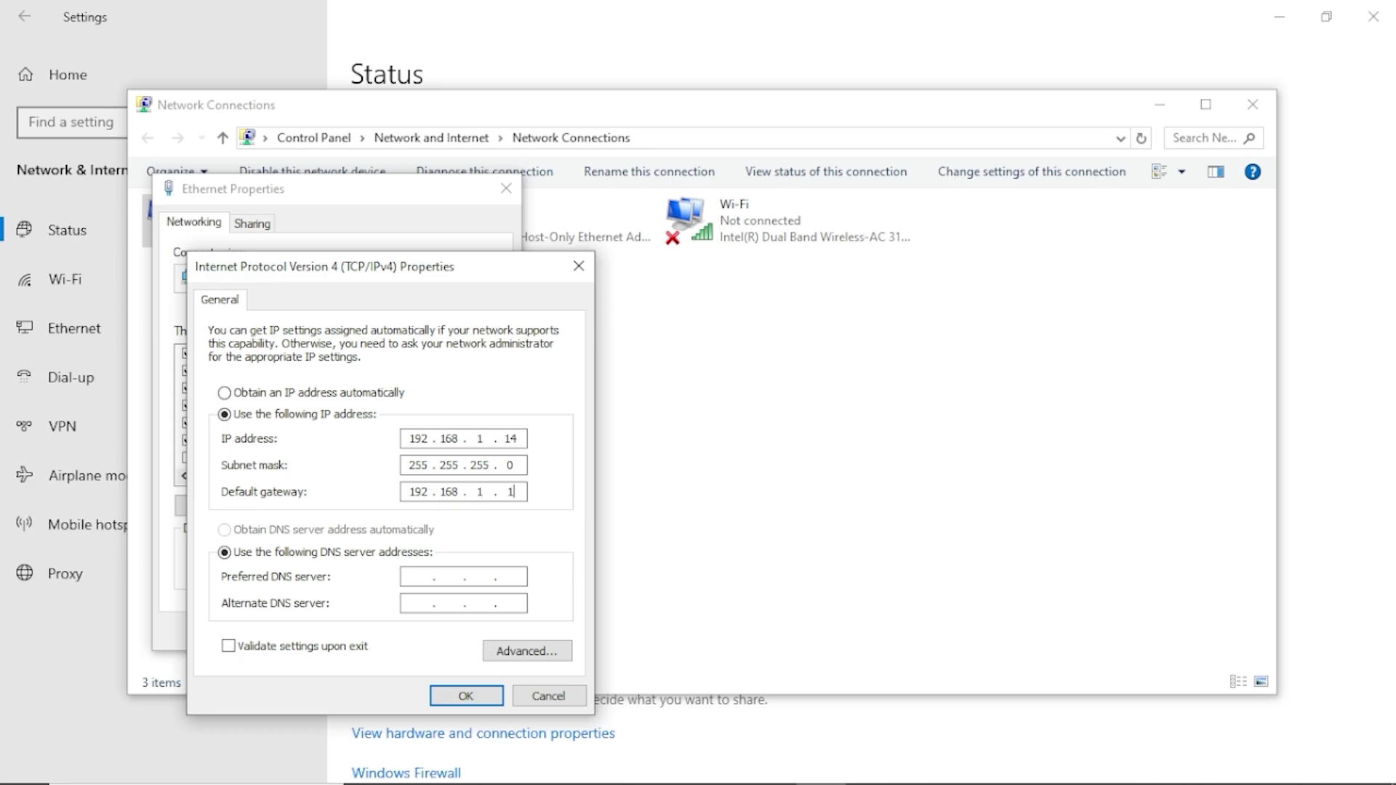
left_click(466, 695)
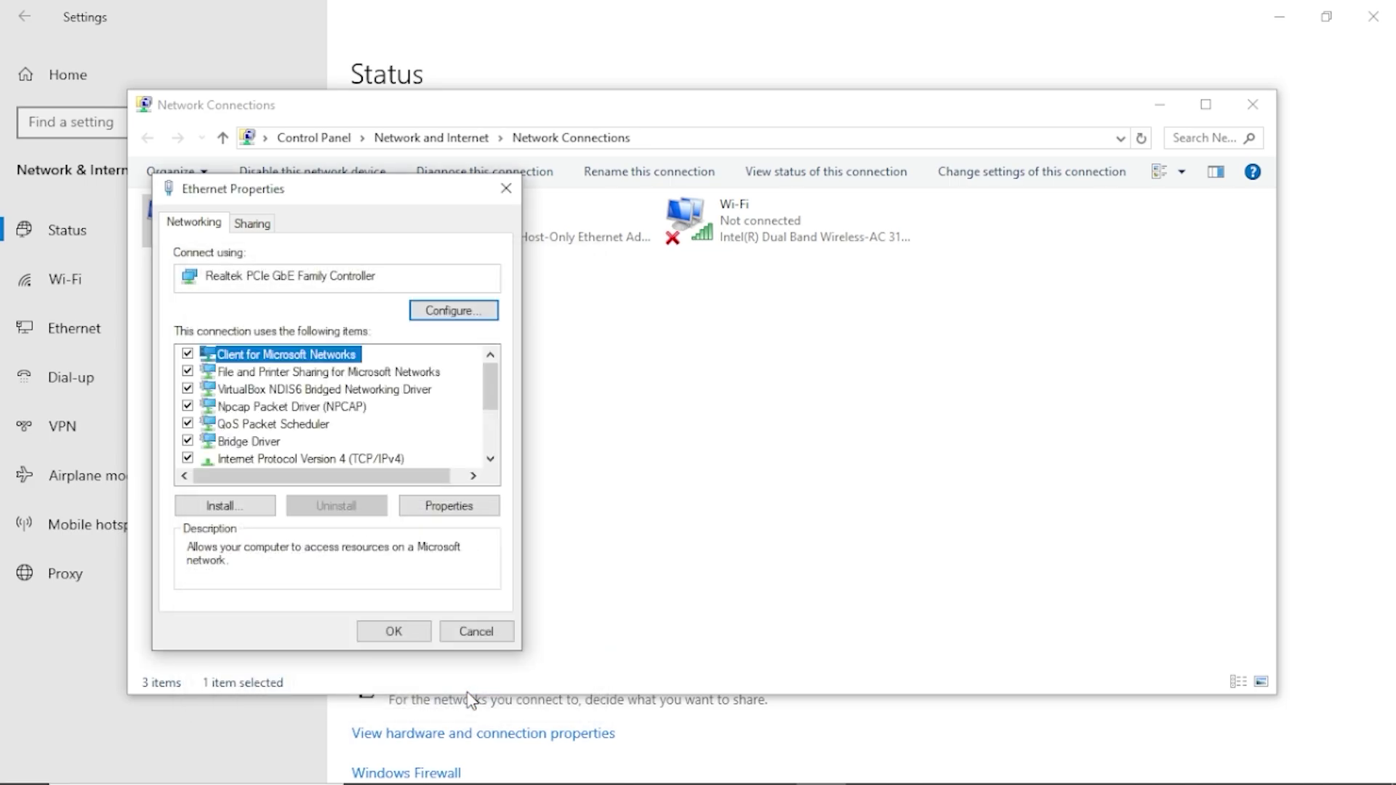
left_click(412, 632)
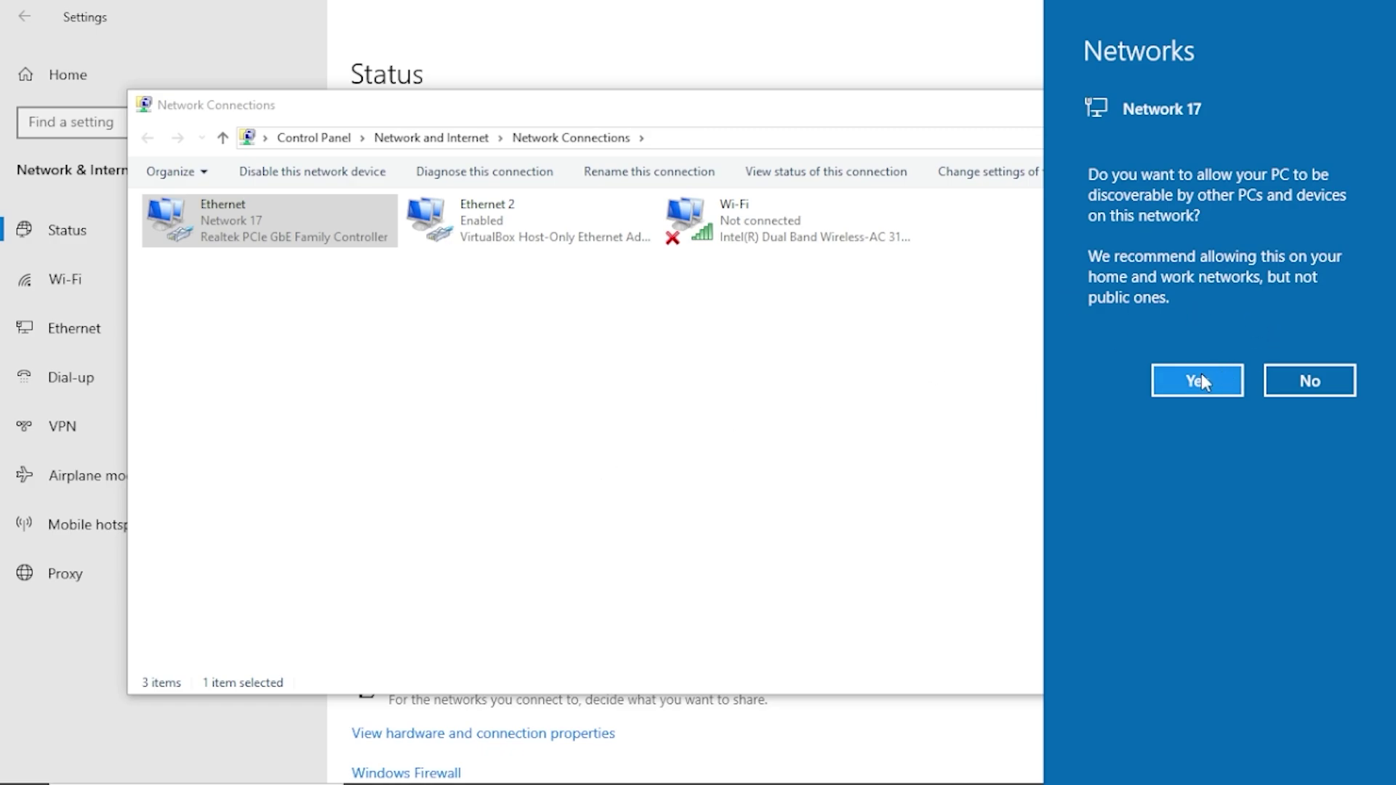
left_click(1081, 364)
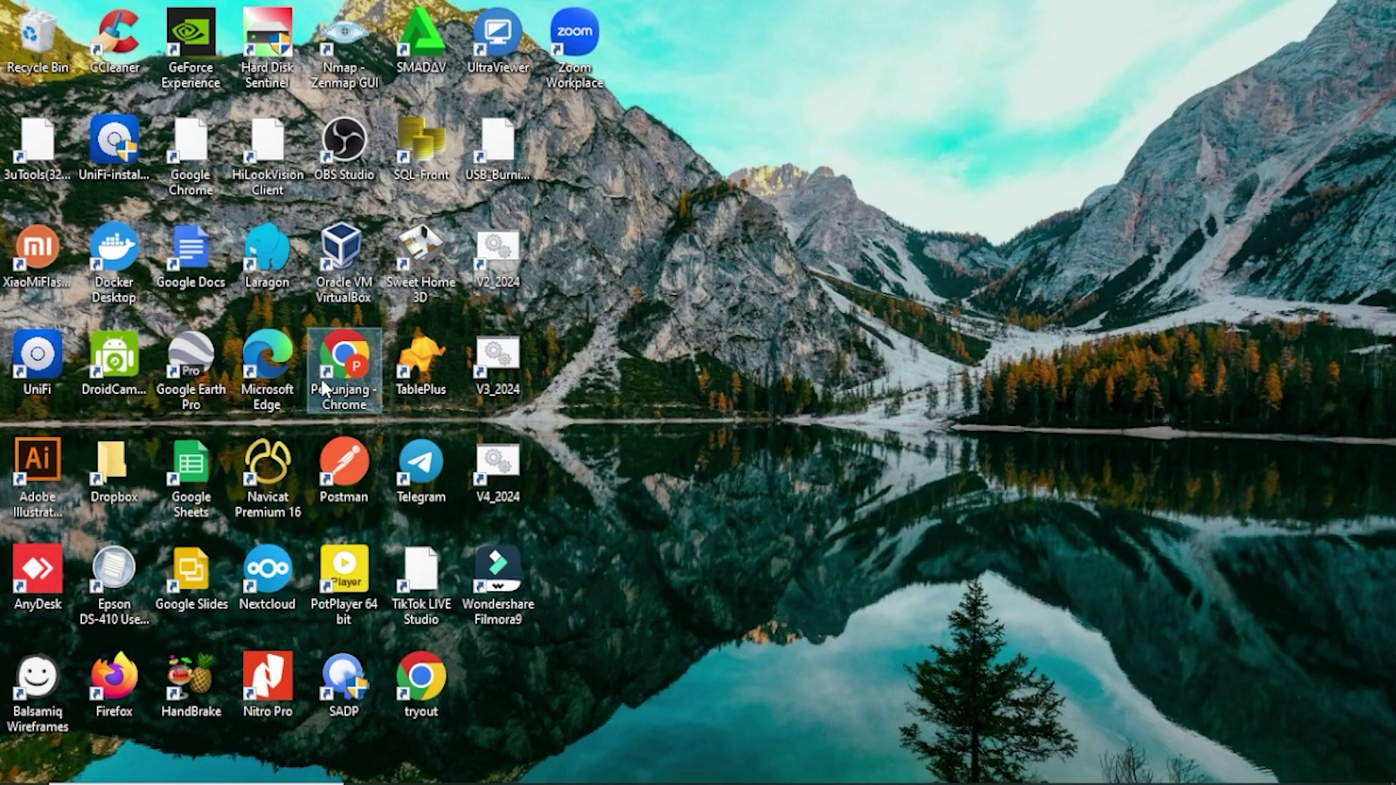
Launch Chrome and load 192.168.1.1 in a maximised window.
double_click(325, 387)
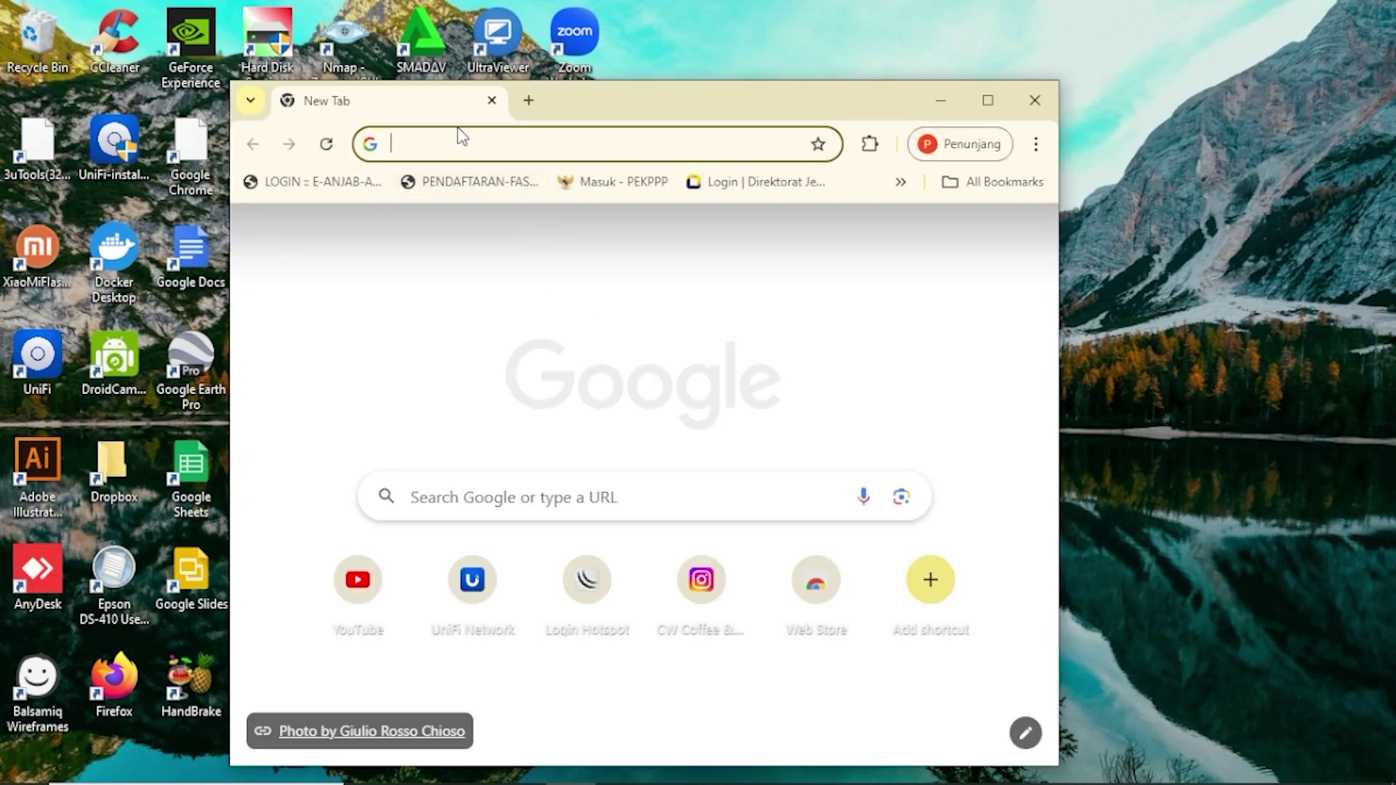
left_click(457, 135)
type("192")
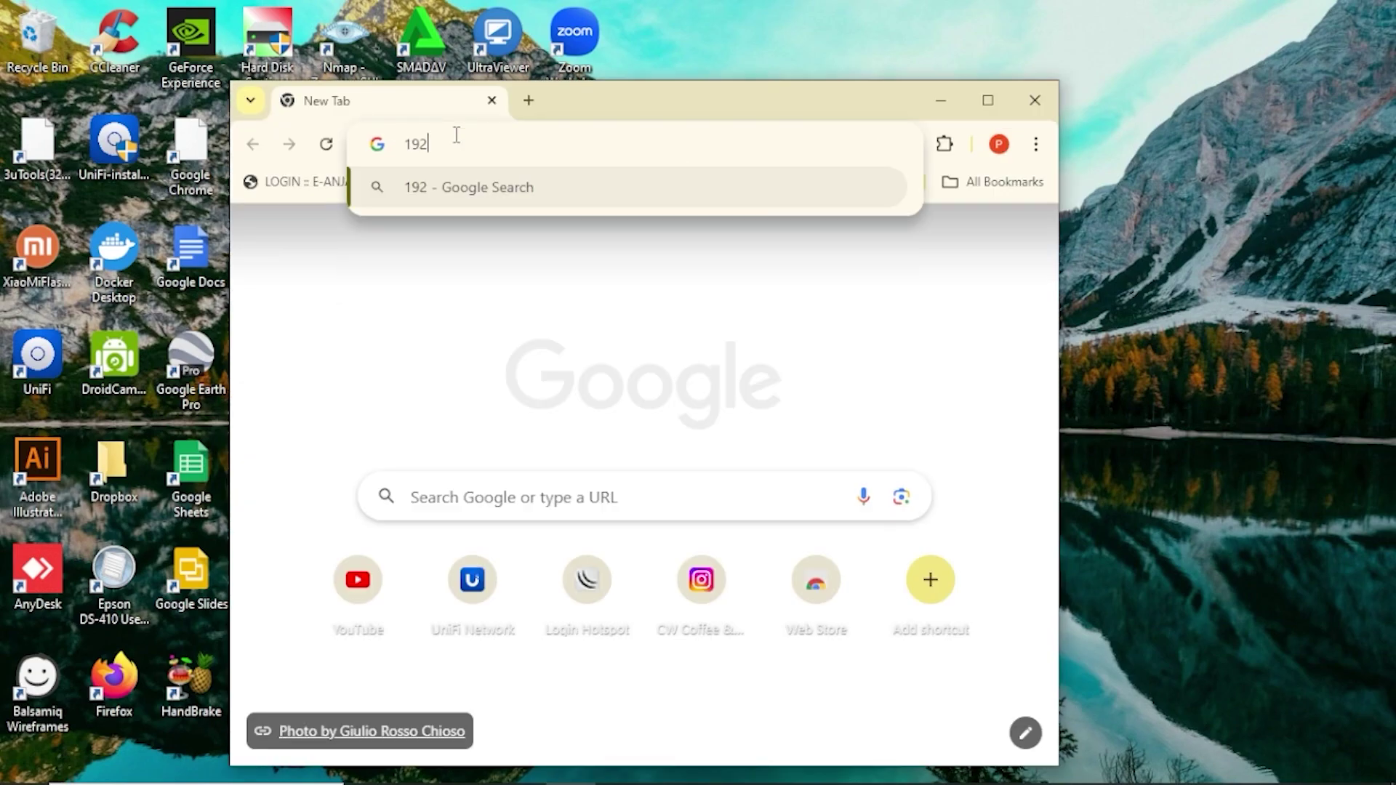
type(".168.1.1")
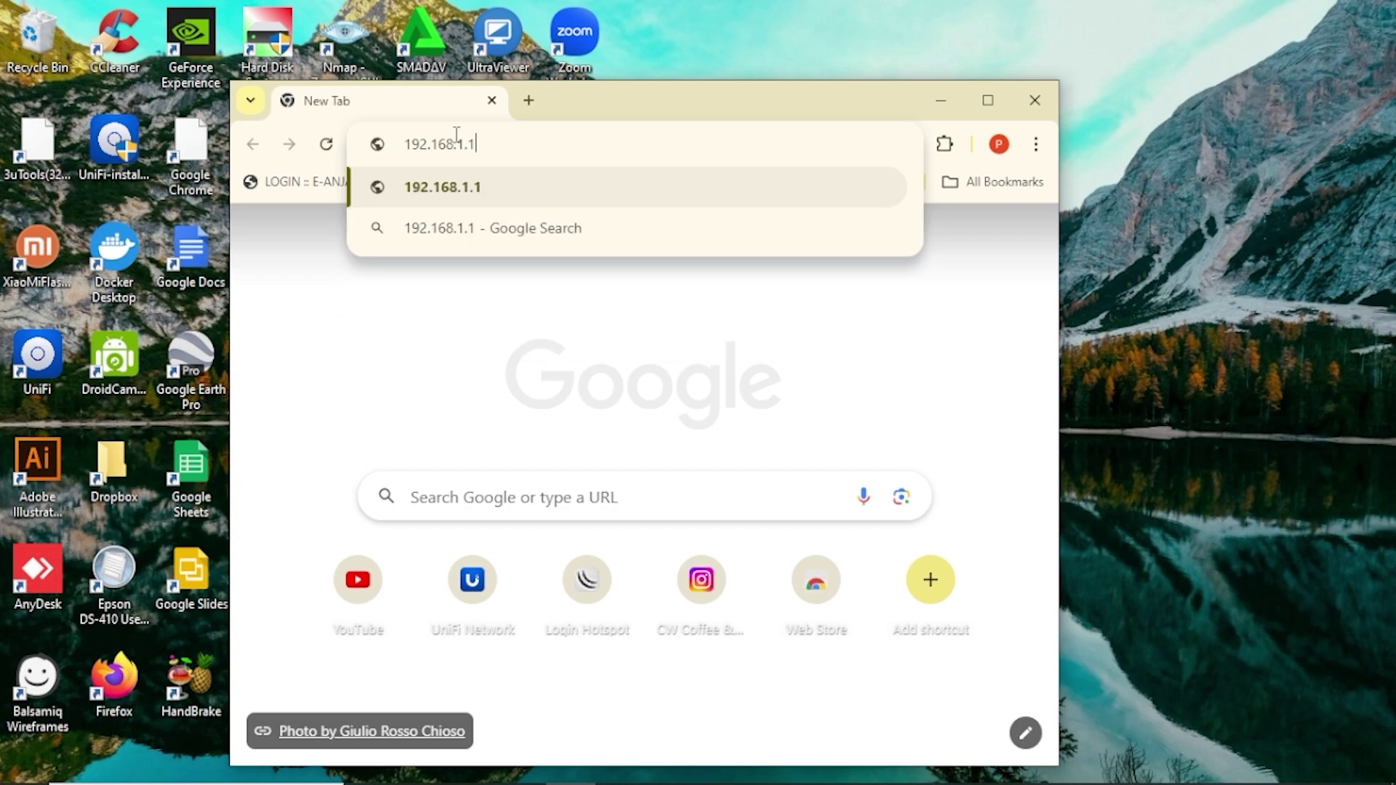
key("Return")
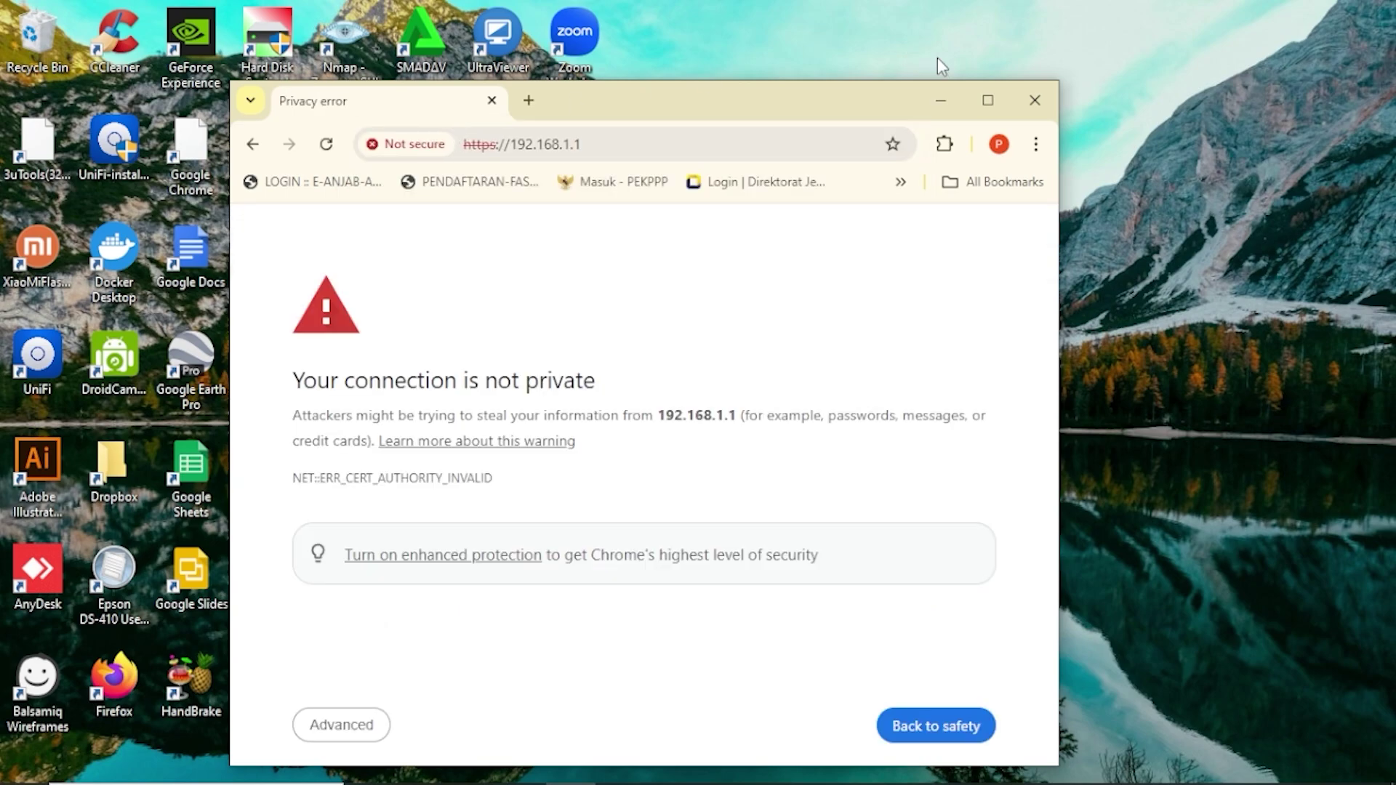
left_click(981, 99)
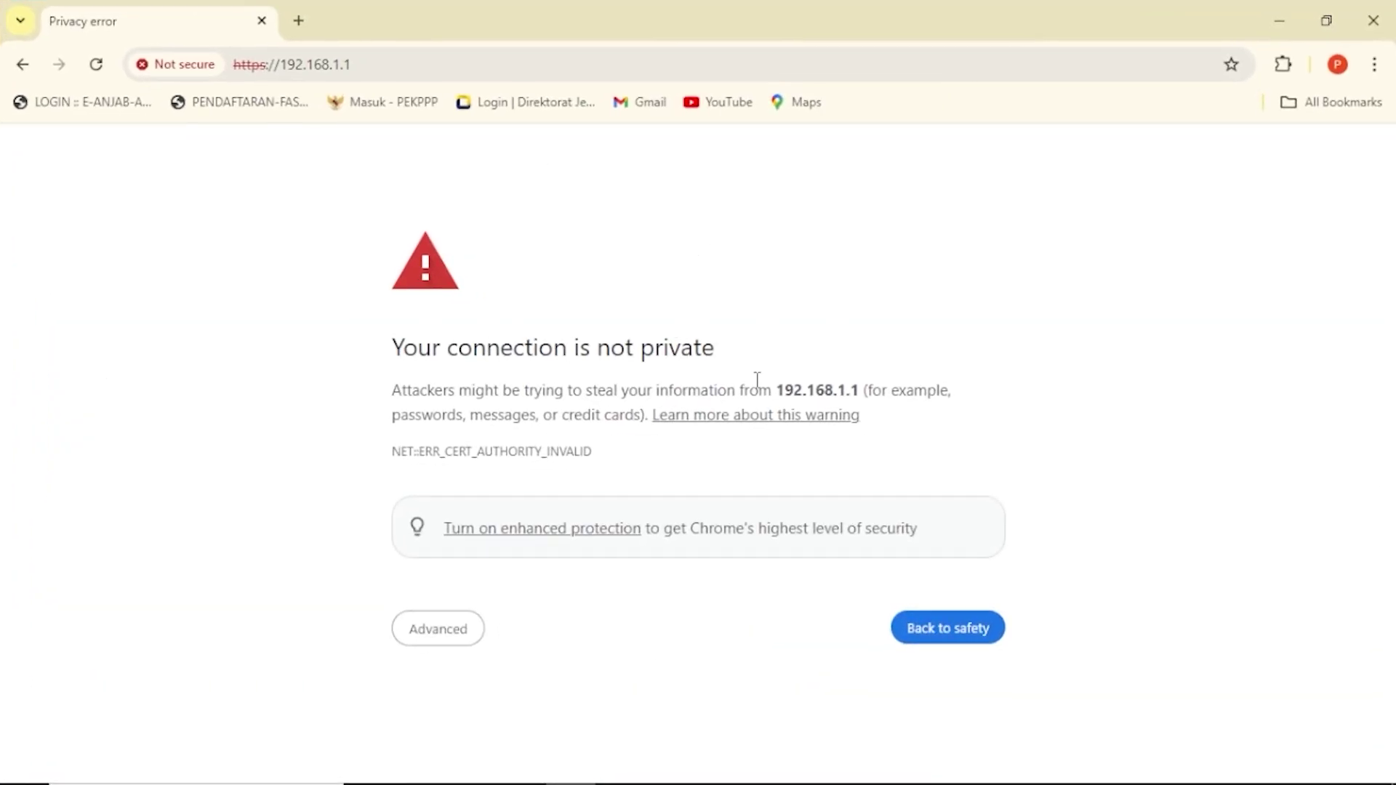
Proceed past the certificate warning to the EdgeMAX login and fill in the saved username.
left_click(438, 629)
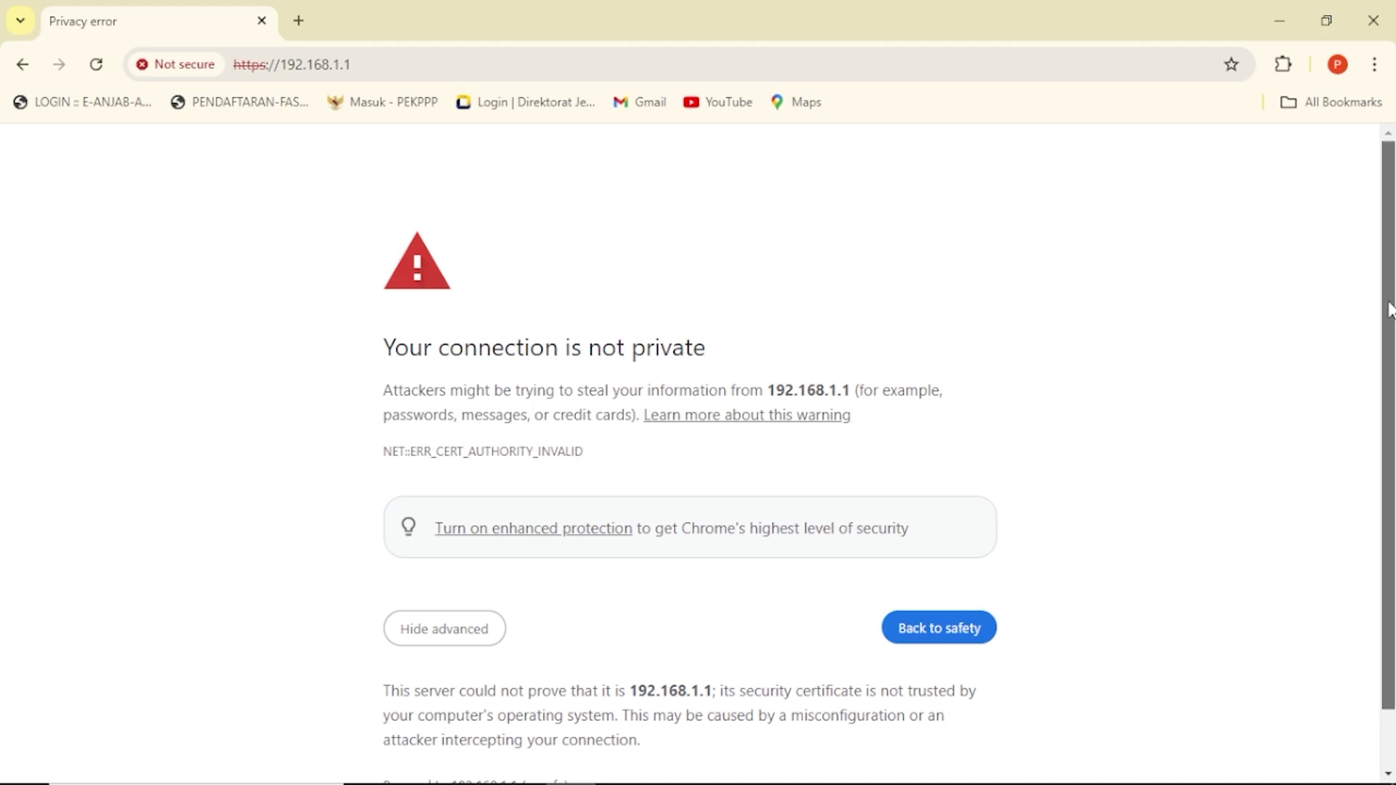
scroll(1386, 499, "down", 2)
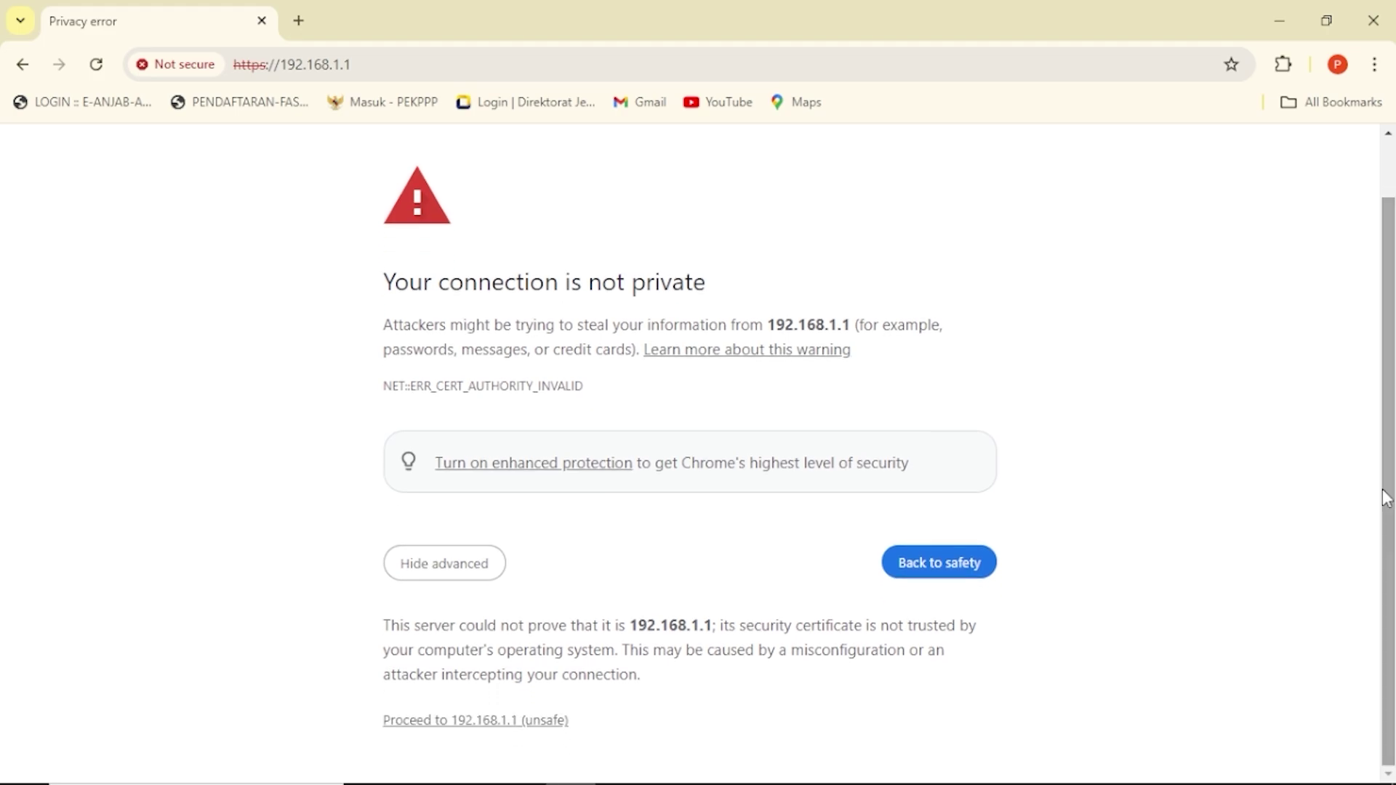
left_click(447, 721)
left_click(610, 312)
left_click(729, 363)
left_click(663, 353)
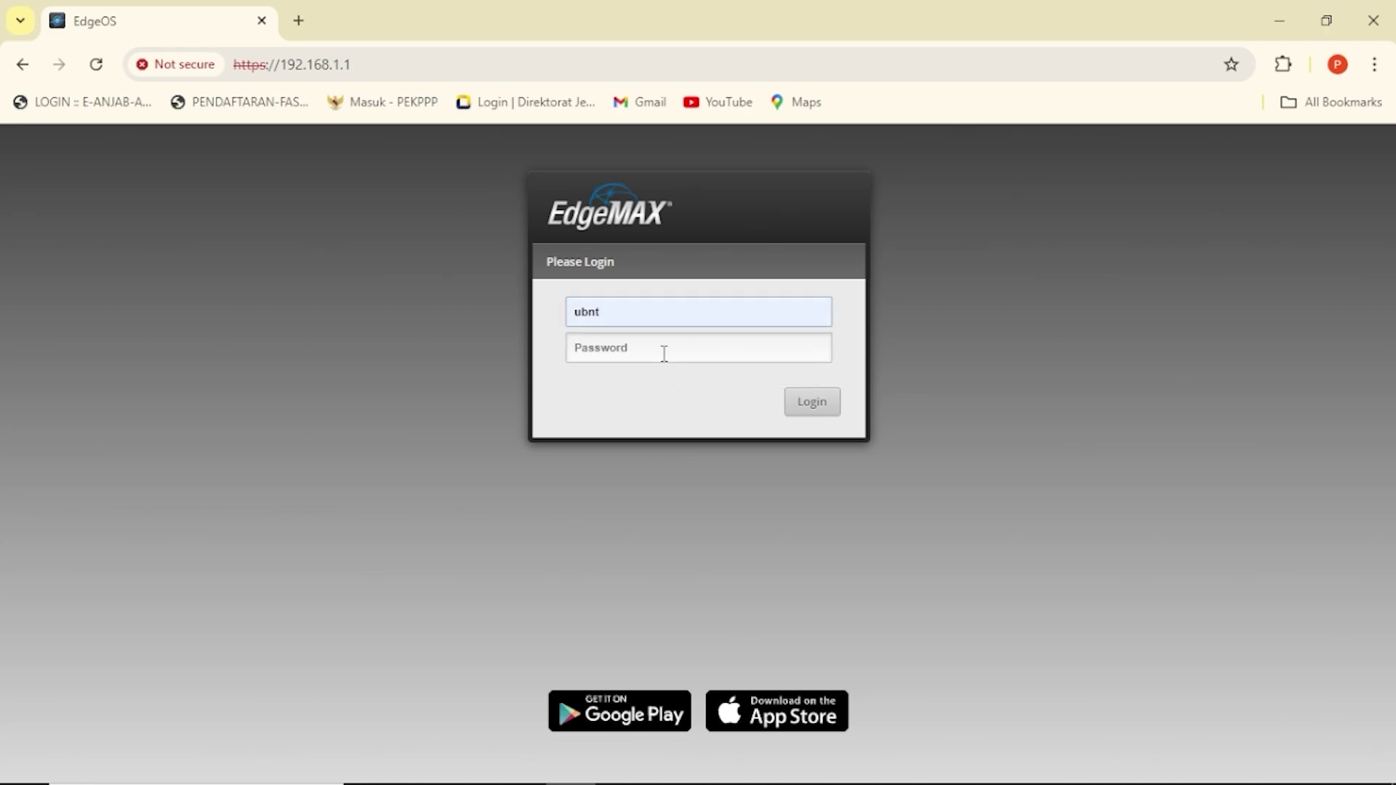
Enter the router password, log in, and start the Basic Setup wizard.
type("ubnt")
left_click(810, 406)
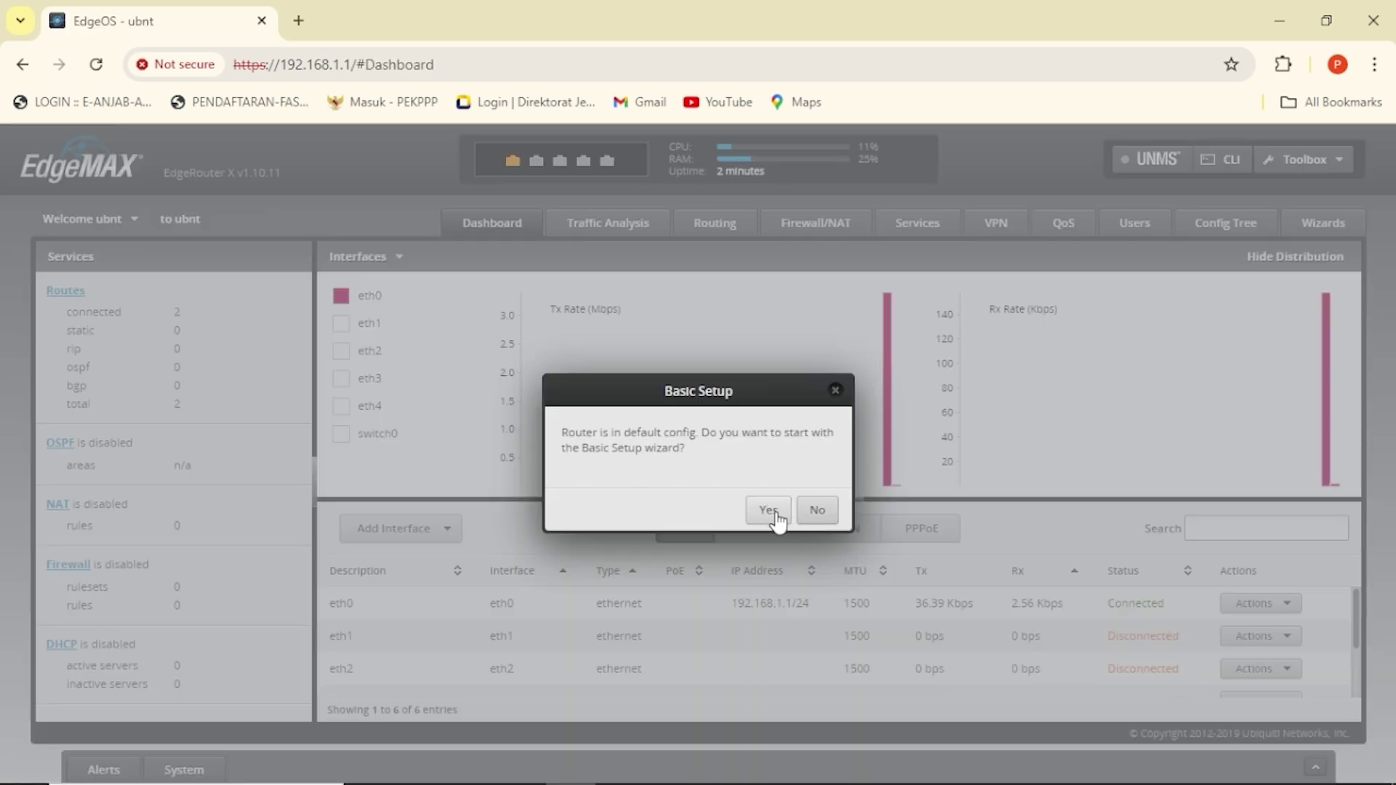
left_click(776, 512)
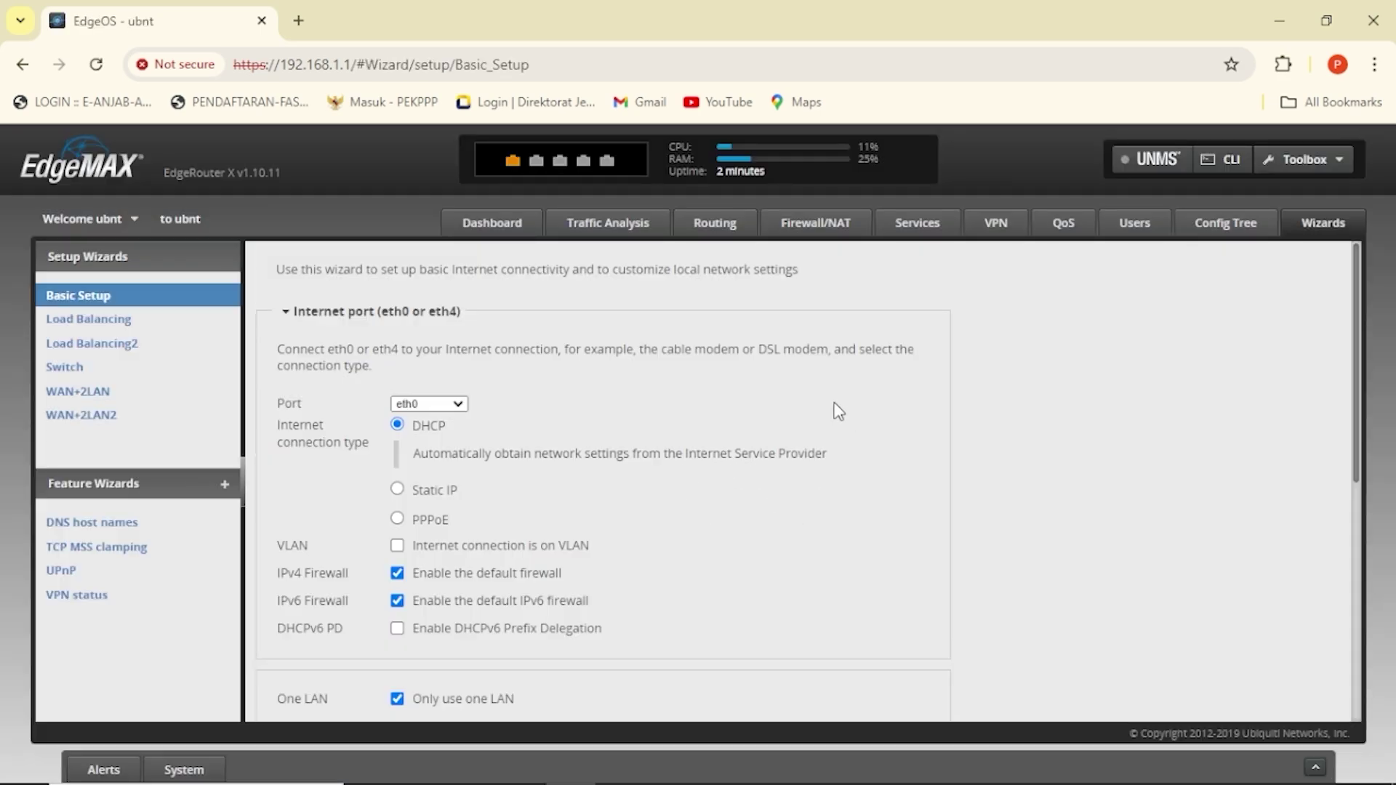
Set the eth0 Internet connection type to DHCP after trying Static IP.
scroll(1362, 334, "down", 1)
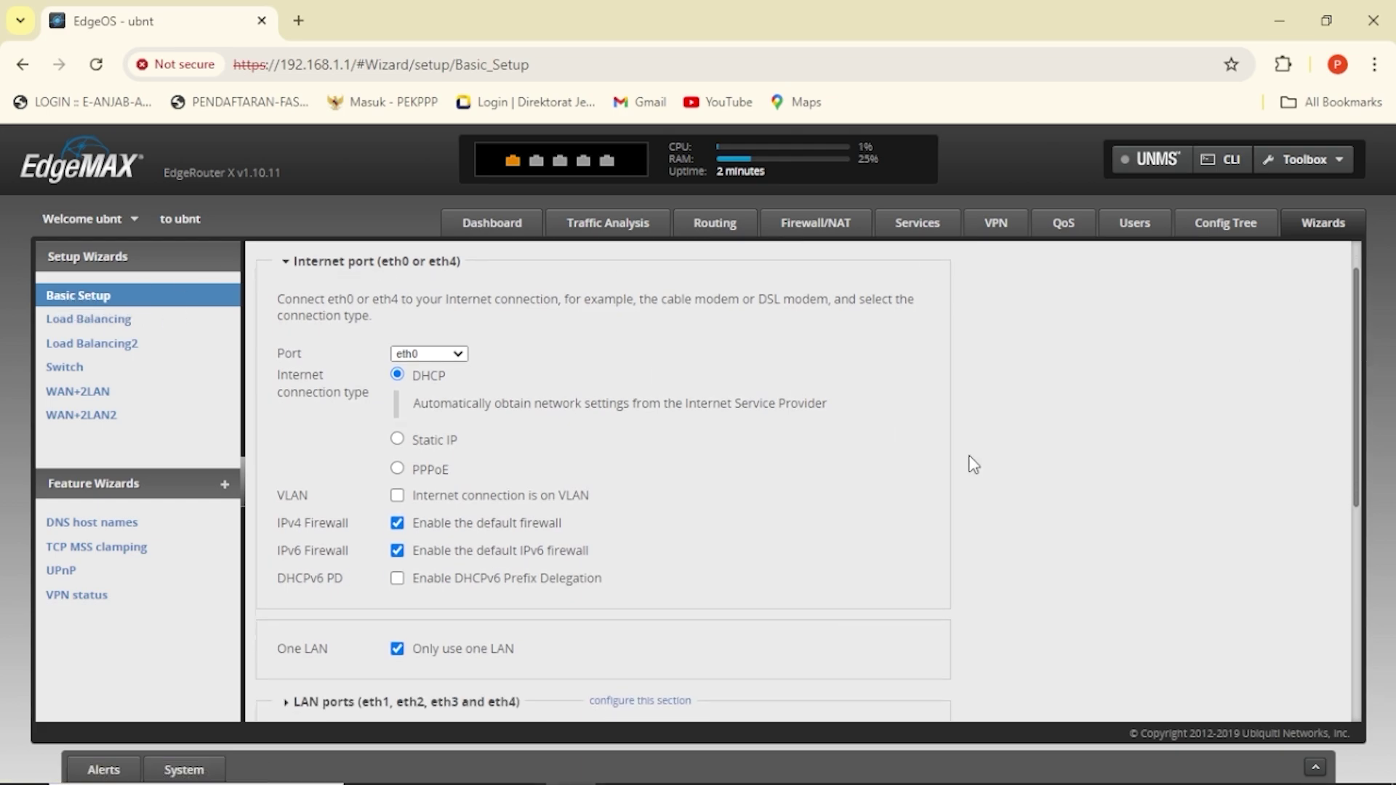
left_click_drag(1360, 364, 1357, 373)
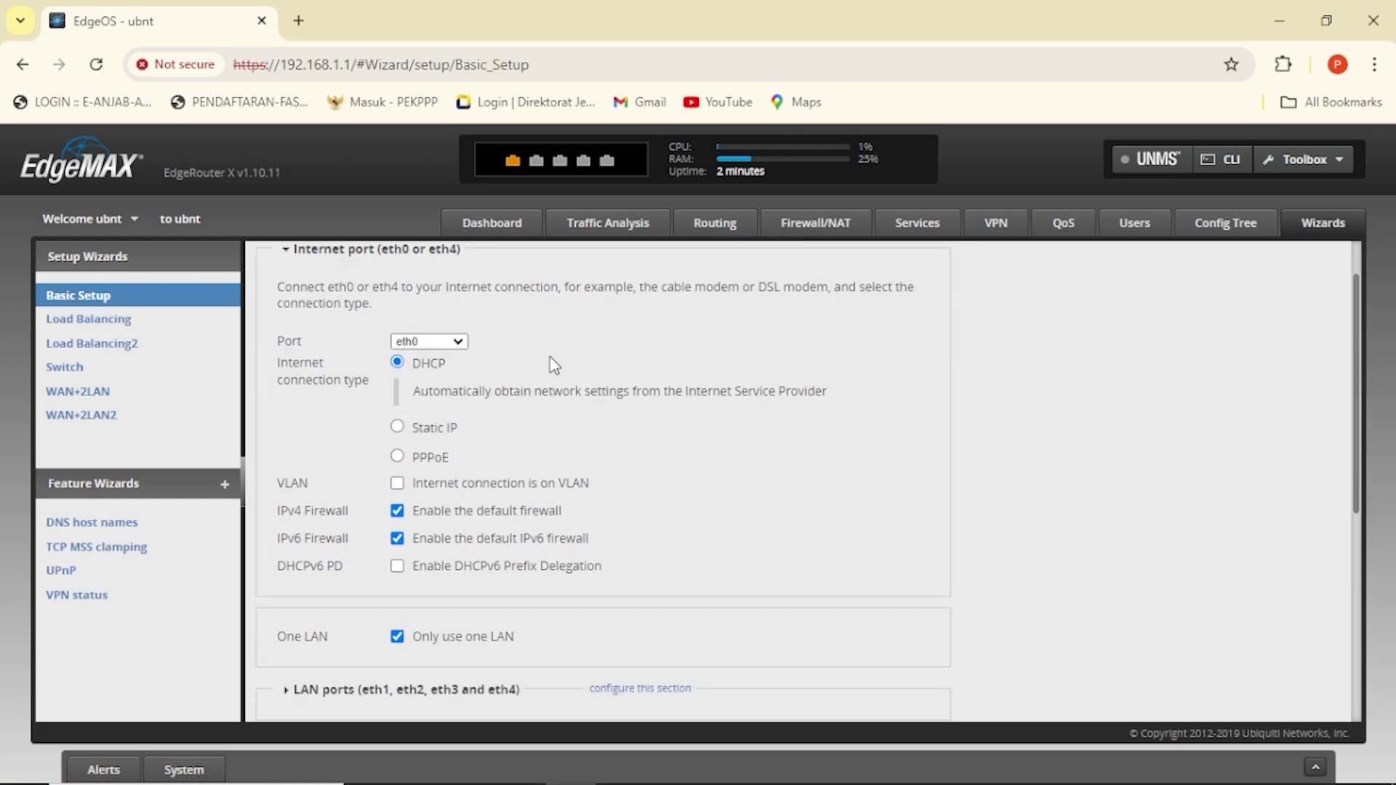
scroll(400, 385, "down", 1)
left_click(397, 391)
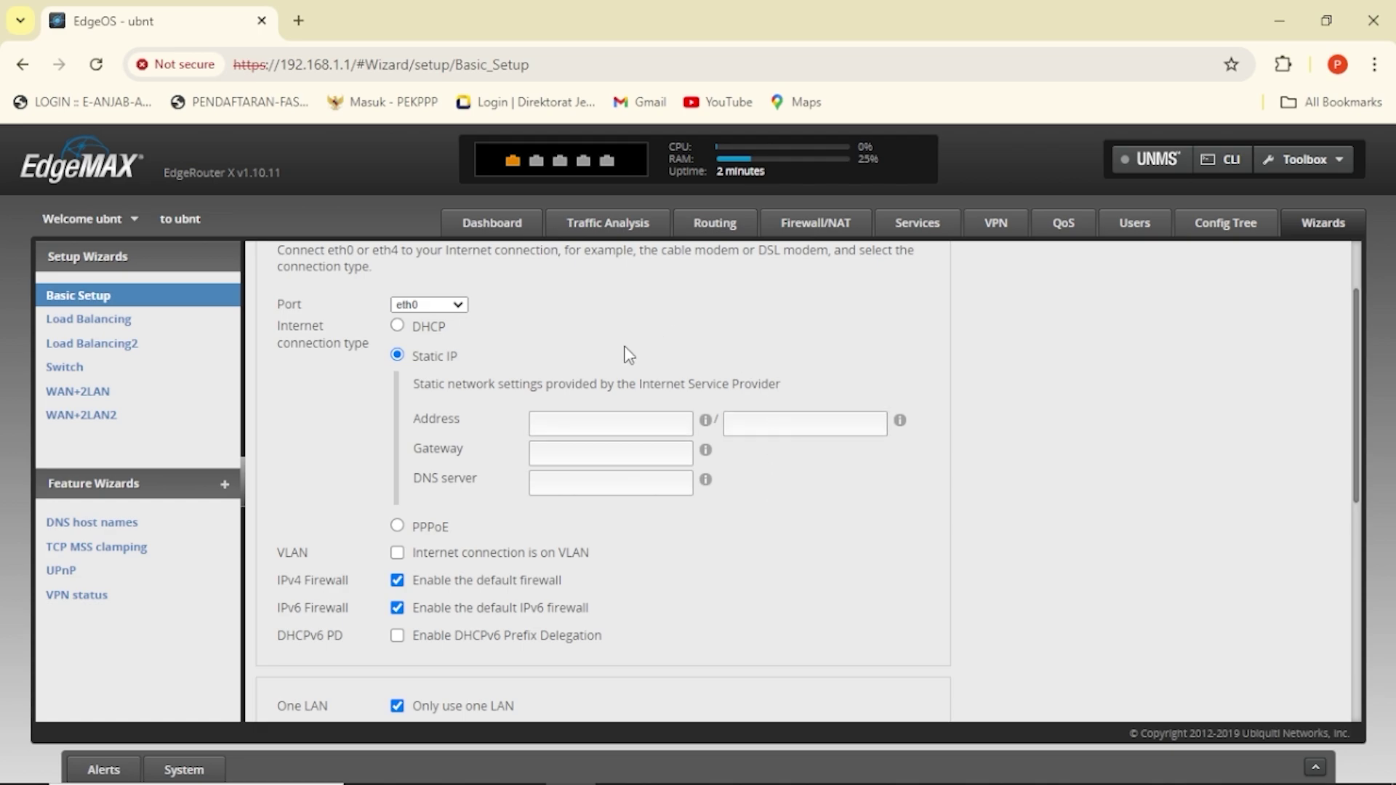
left_click(397, 326)
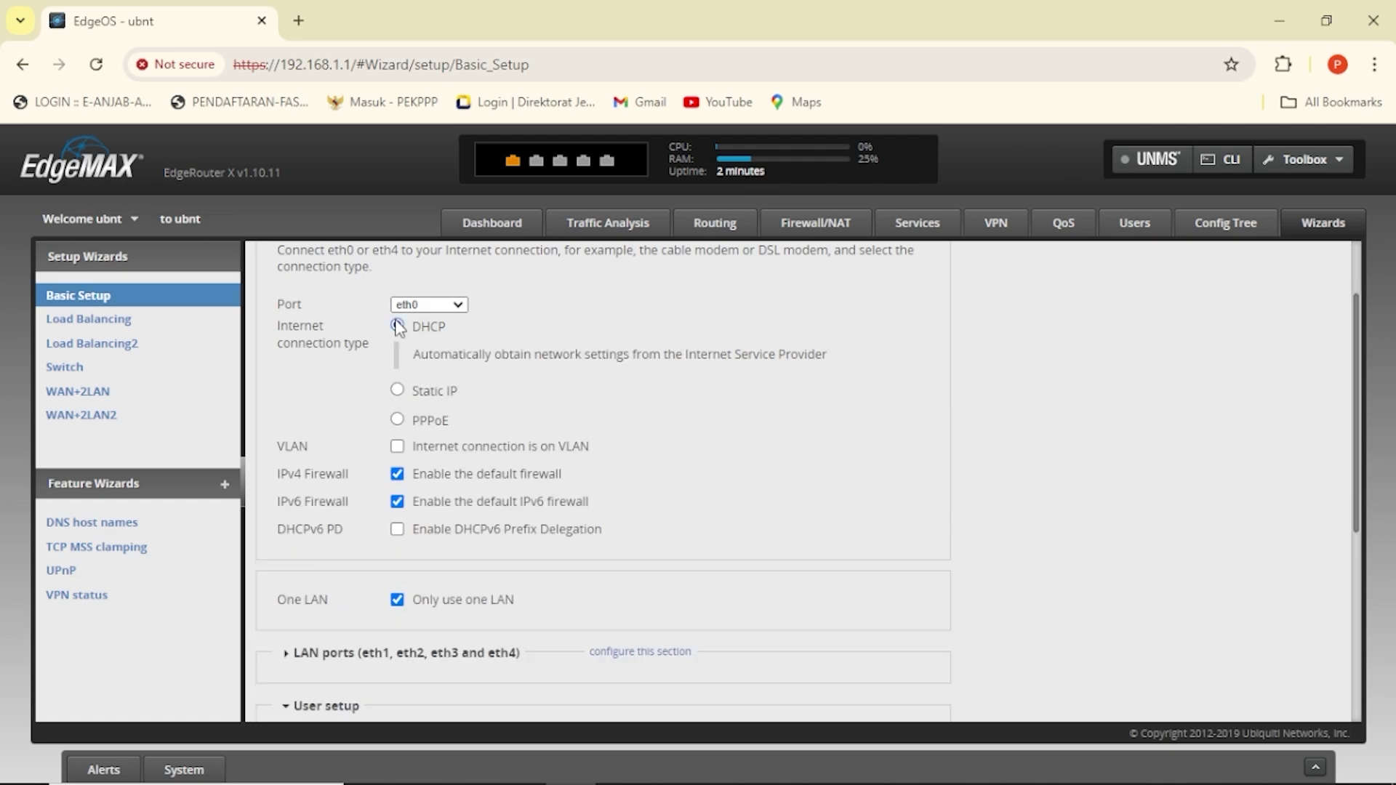
left_click(397, 390)
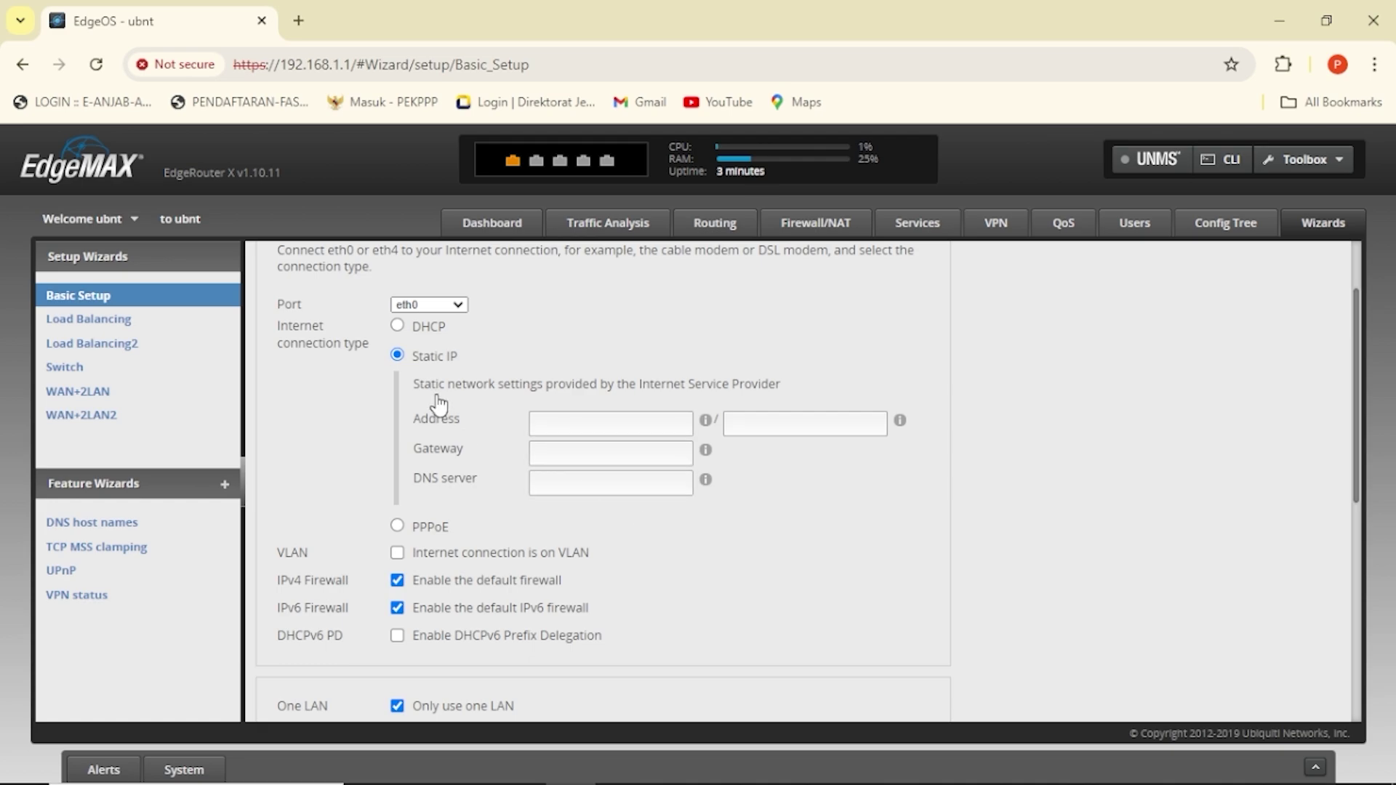
left_click(397, 327)
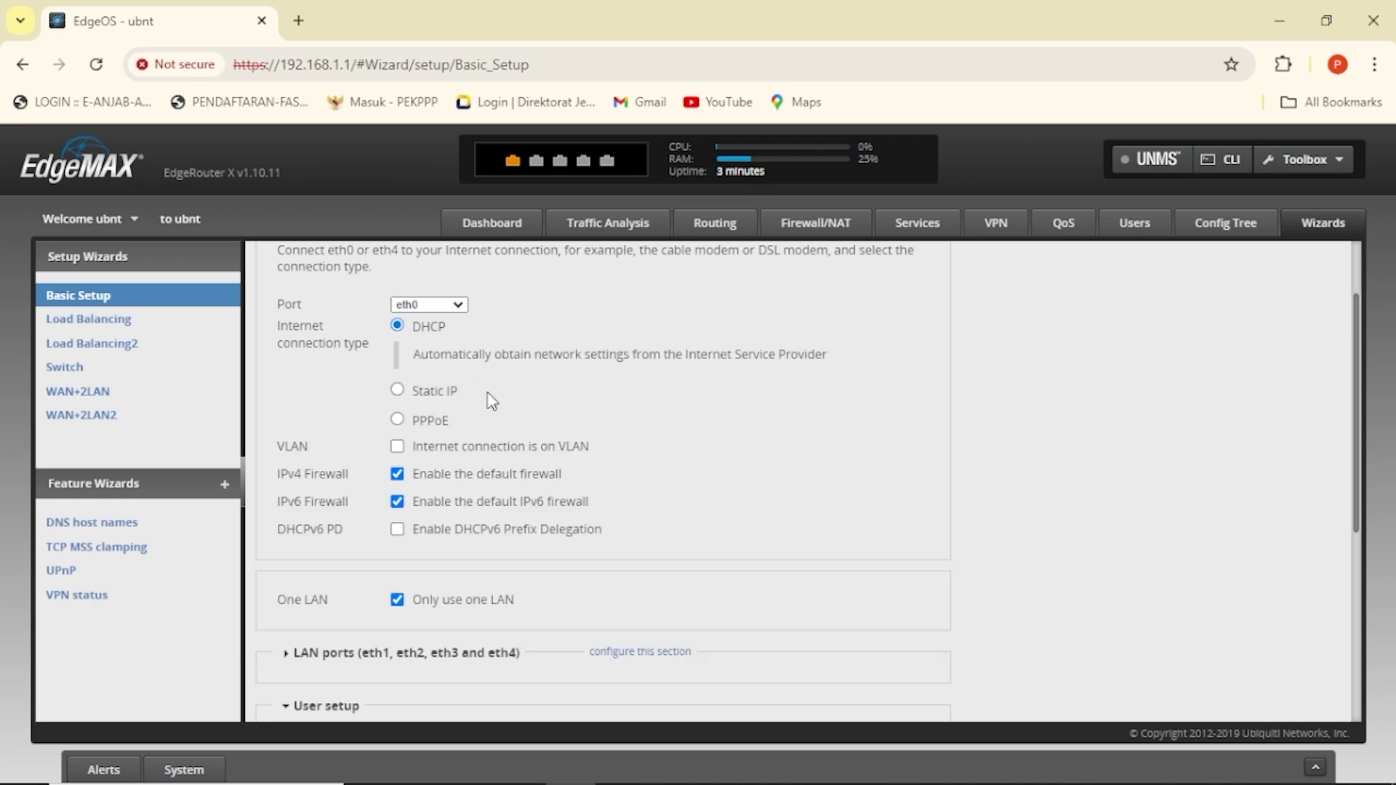
left_click_drag(1360, 437, 1373, 534)
Set the LAN address to 192.168.11.1 / 255.255.255.0 and keep the existing users.
left_click(287, 460)
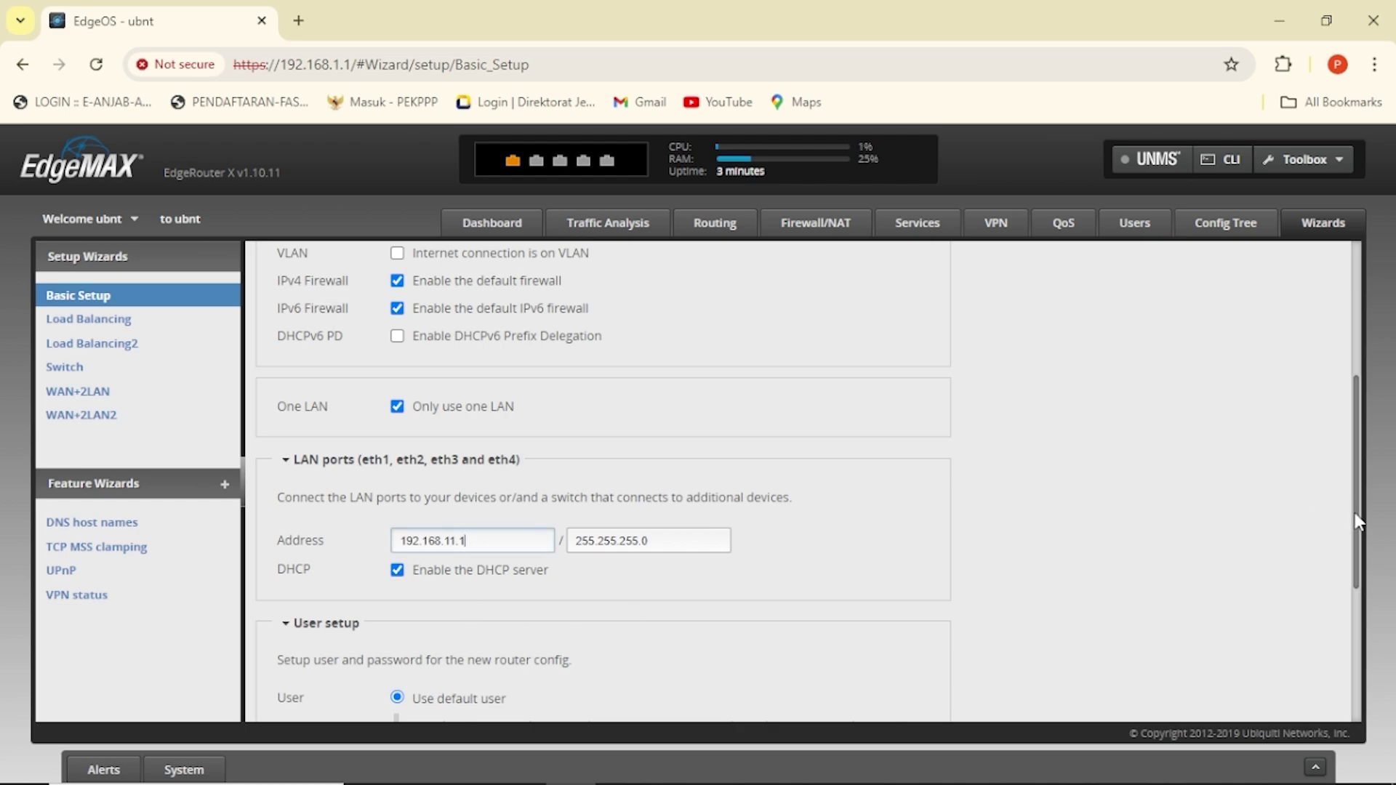
left_click_drag(1357, 522, 1367, 651)
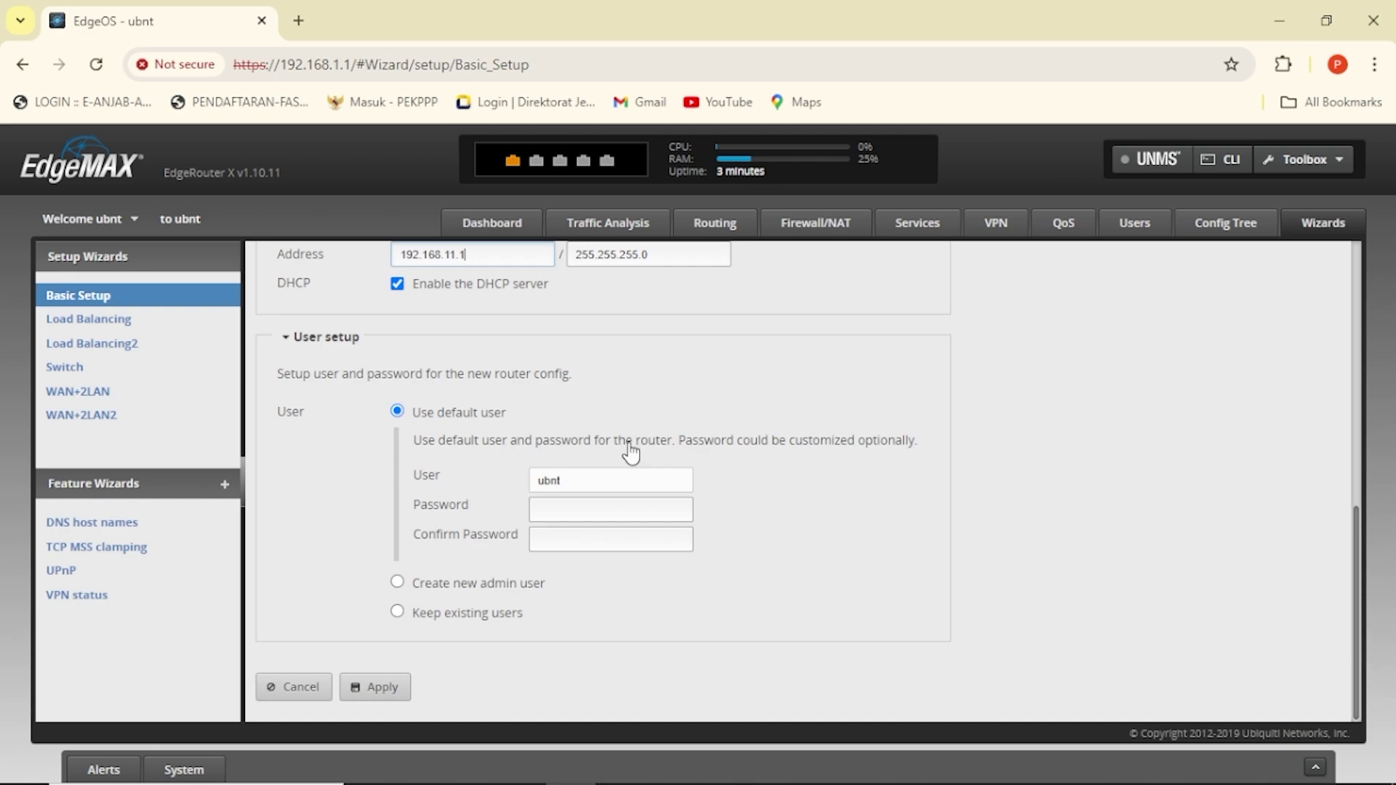
left_click(431, 586)
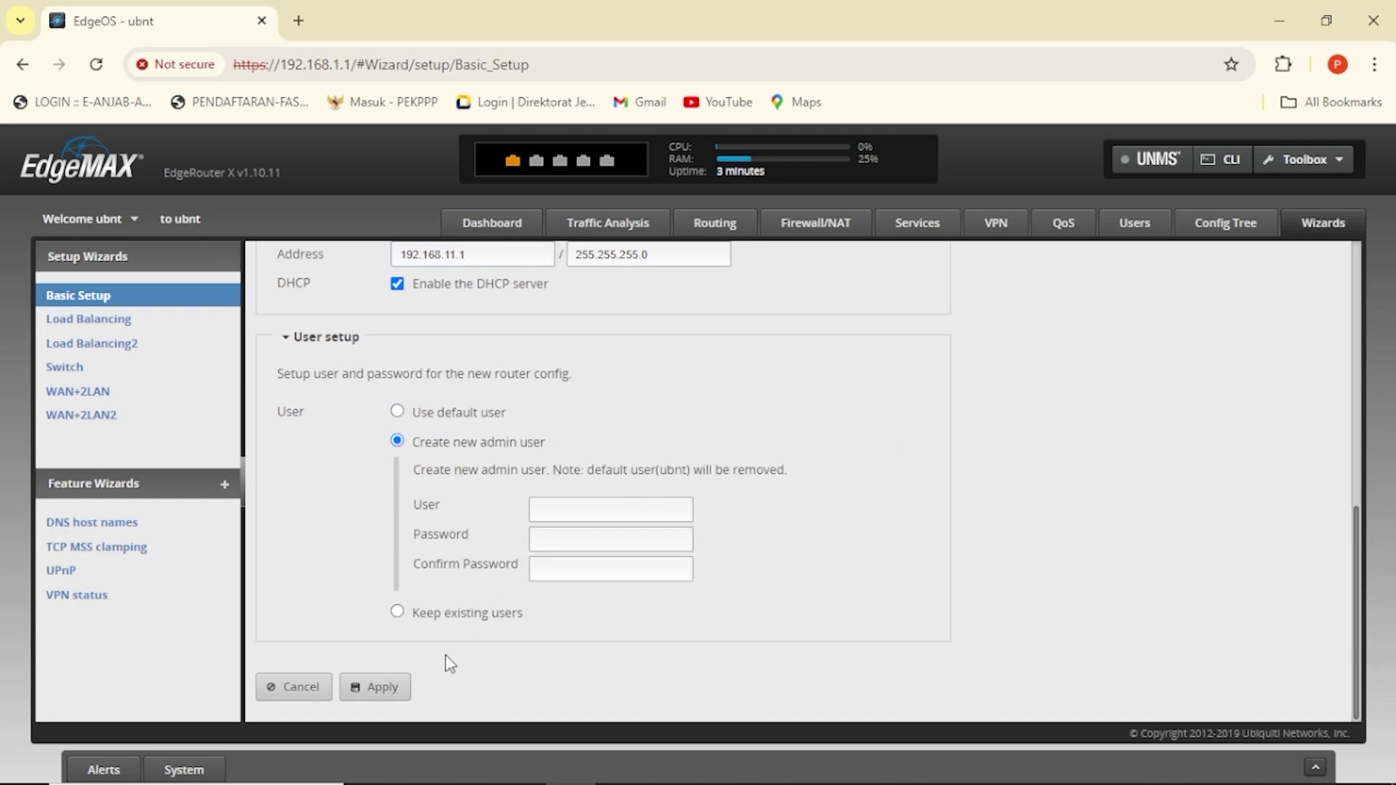
left_click(417, 623)
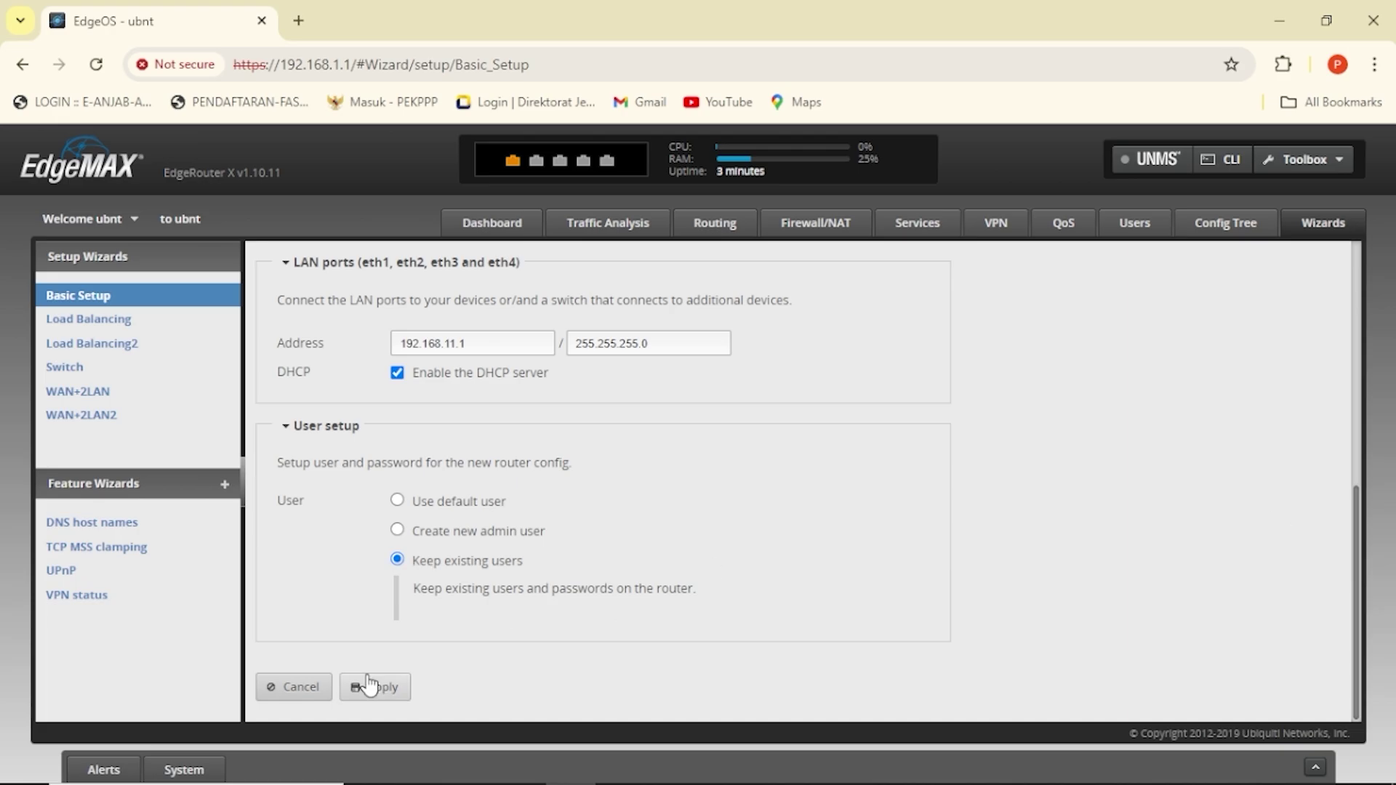
Apply the Basic Setup configuration, replacing the current one, and reboot the router.
left_click(398, 692)
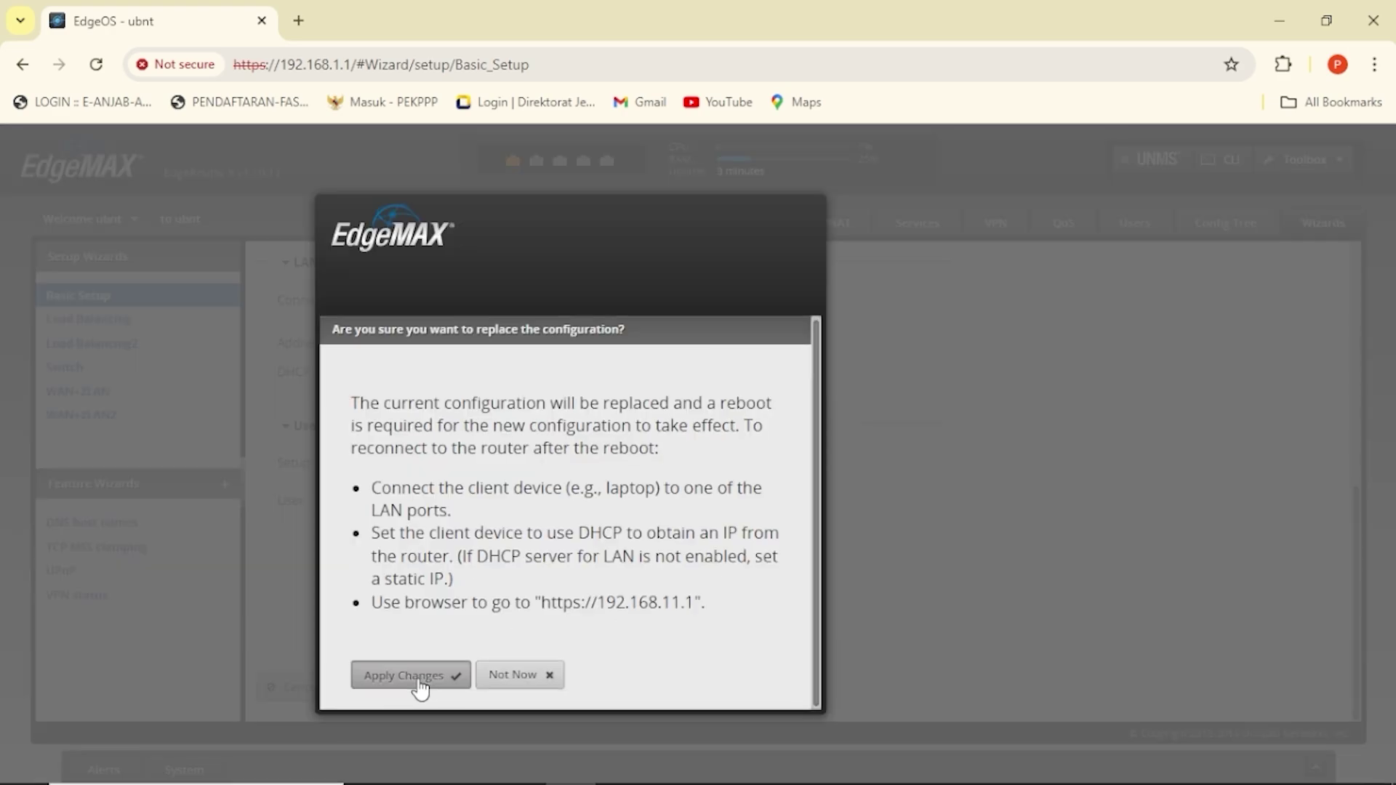
left_click(416, 683)
scroll(817, 567, "down", 1)
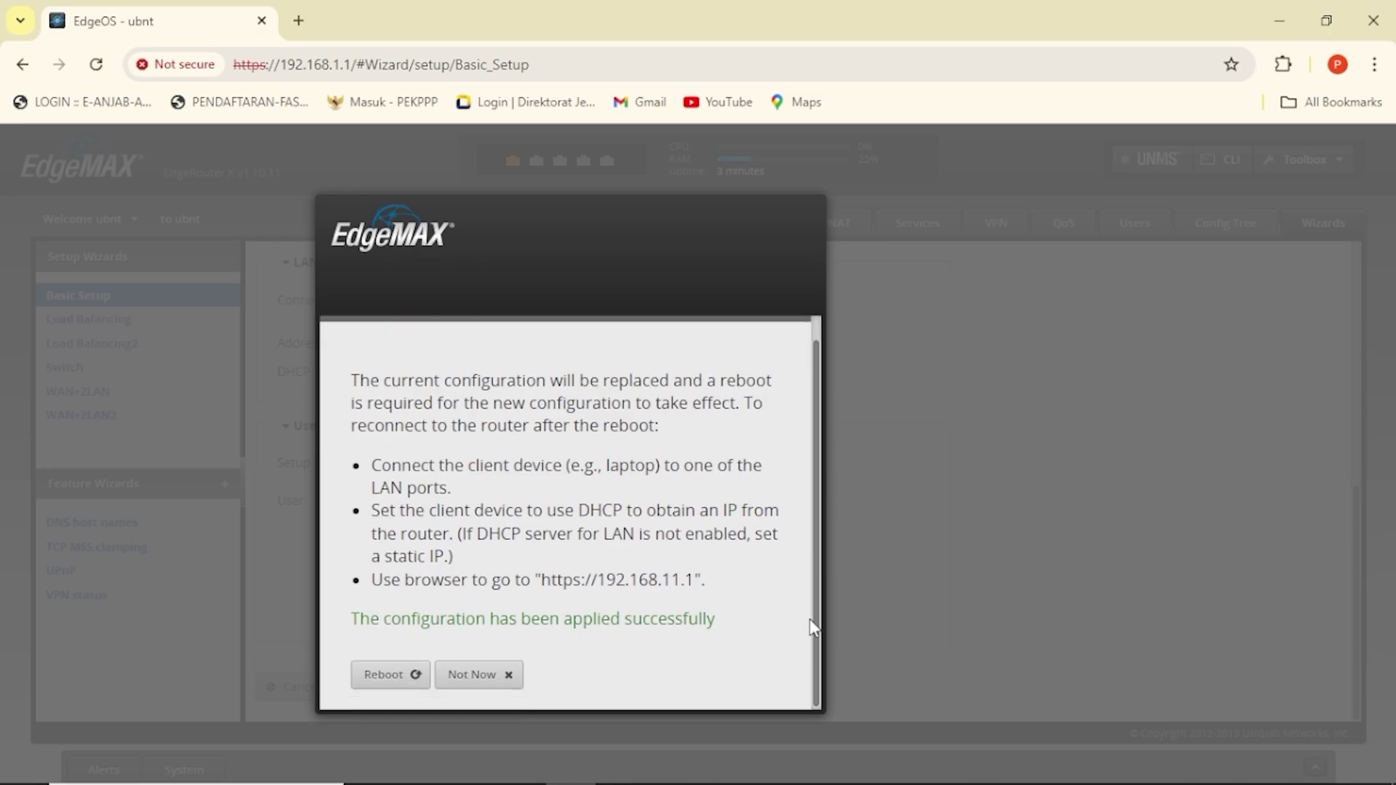
left_click(385, 676)
left_click(384, 670)
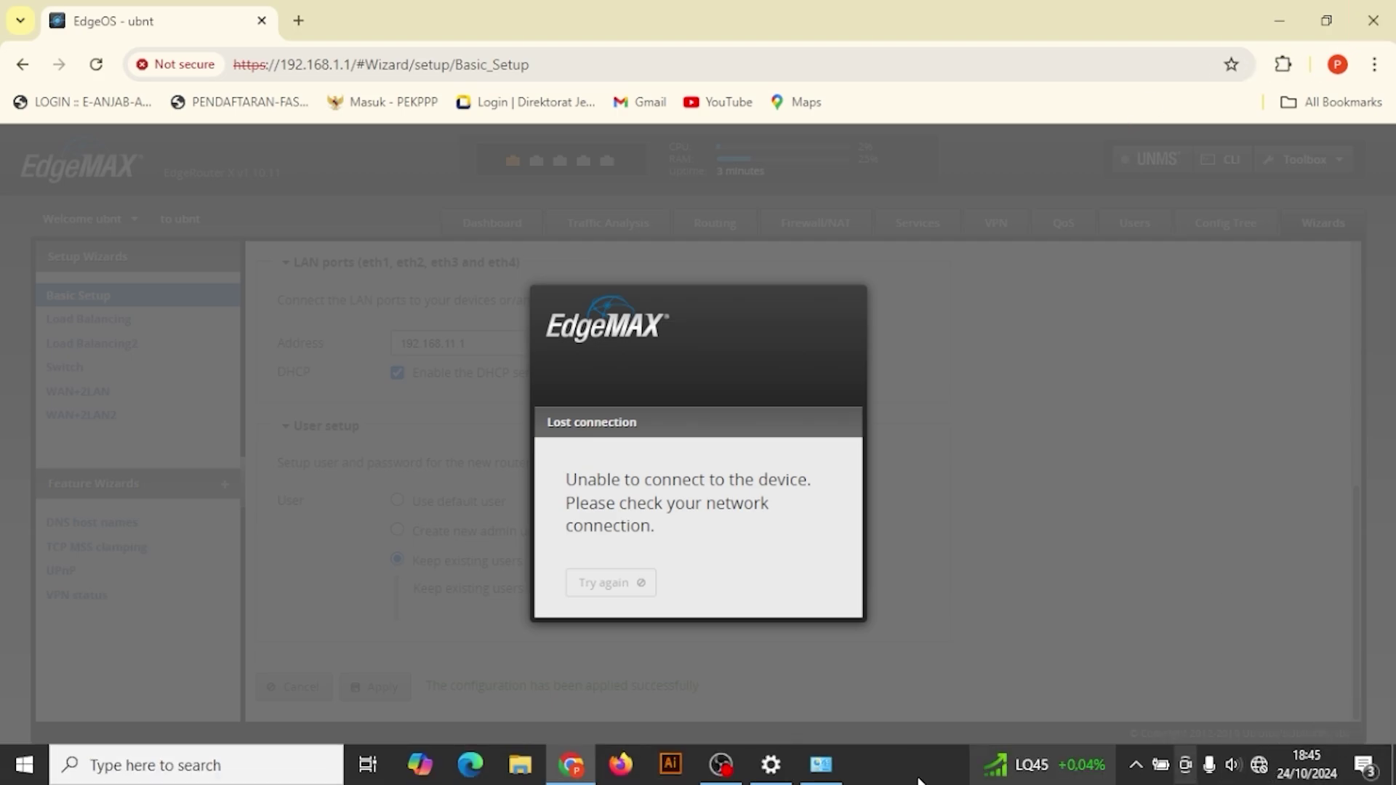
left_click(807, 775)
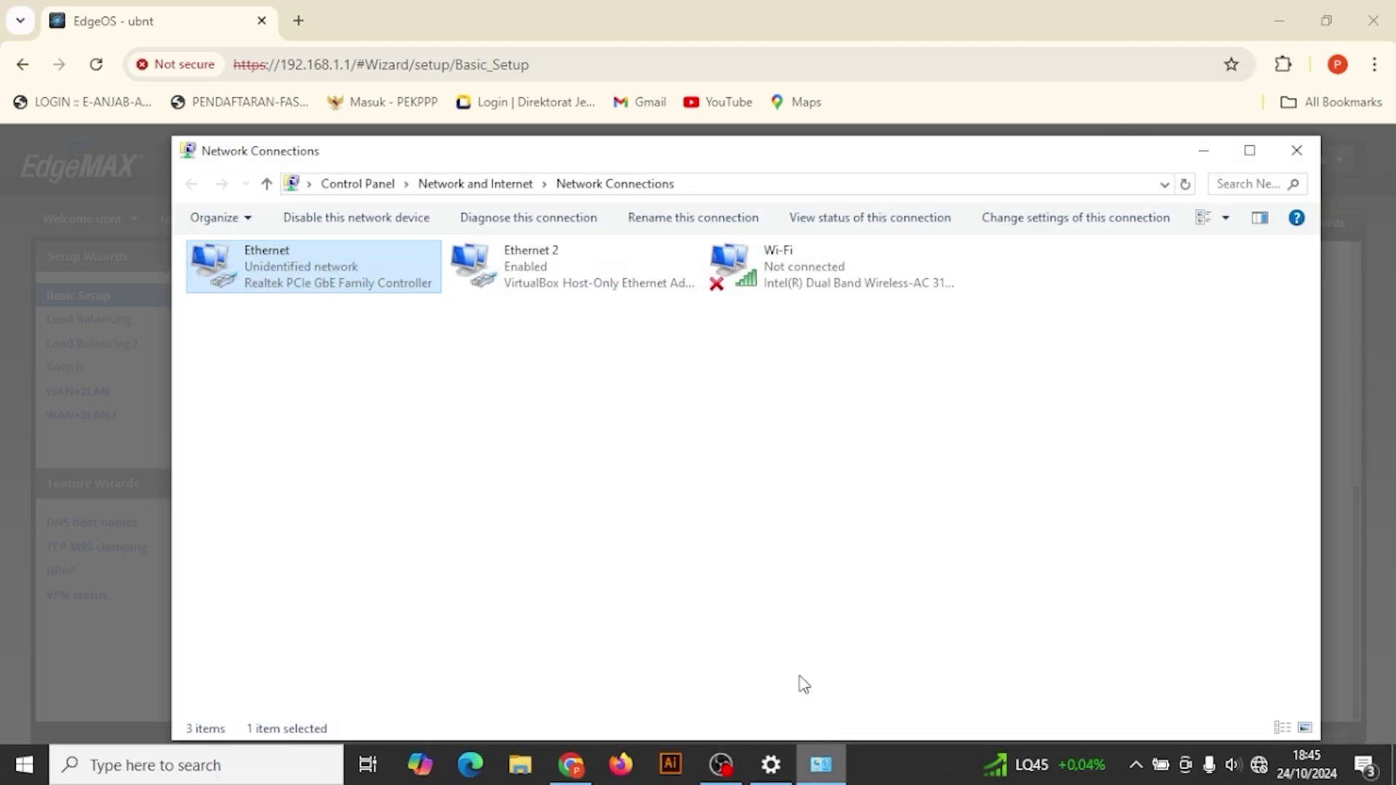
Switch Ethernet IPv4 back to obtaining an address automatically and allow discovery on Network 18.
right_click(303, 283)
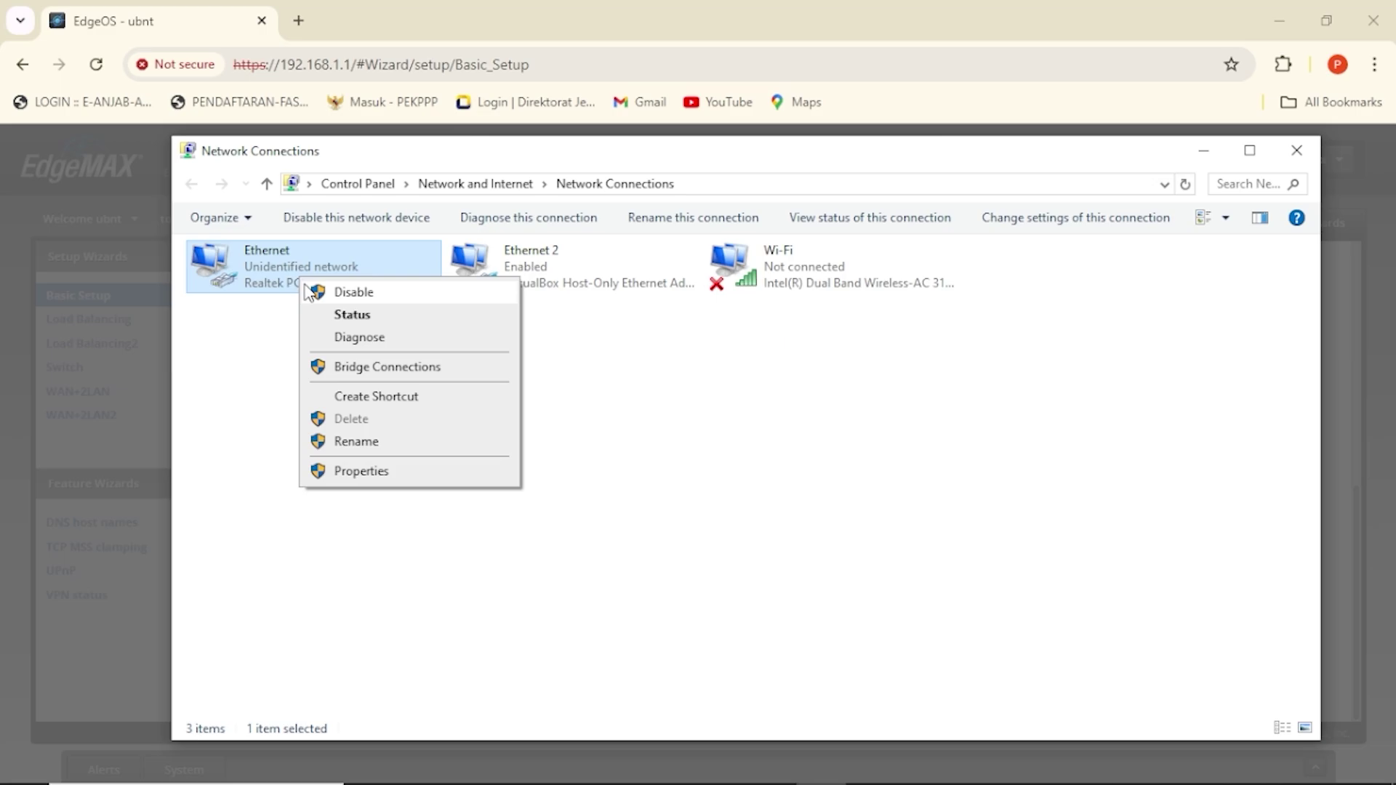
left_click(384, 476)
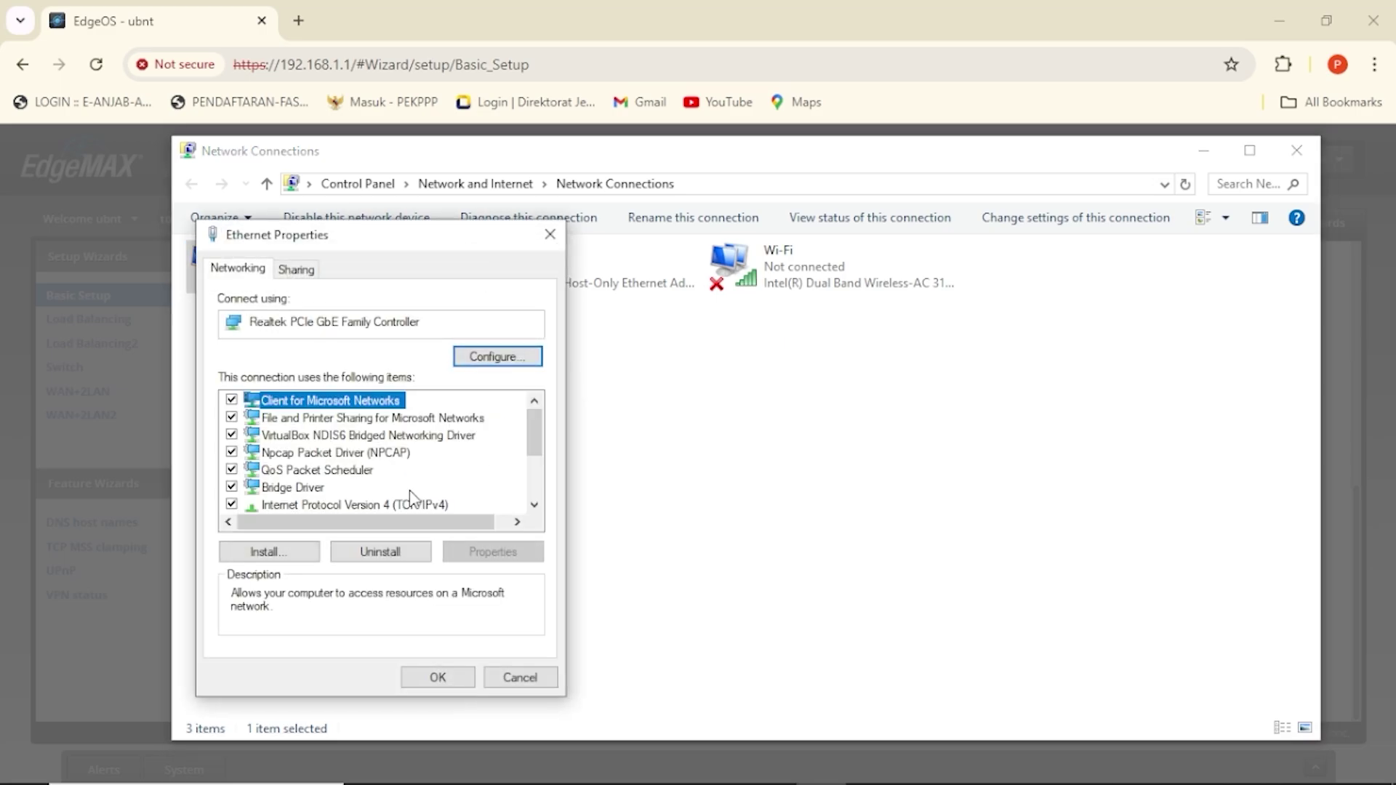
left_click(399, 501)
double_click(398, 502)
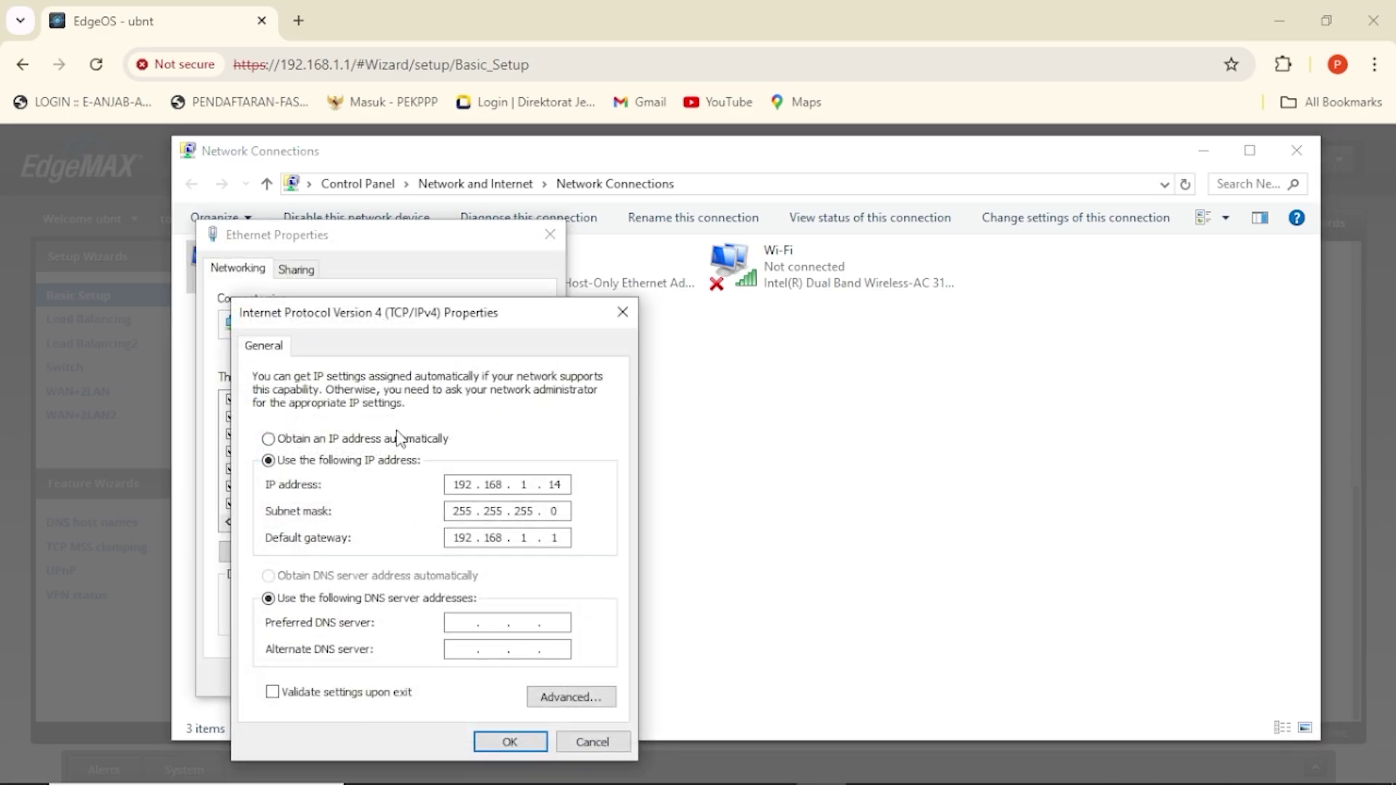
left_click(331, 439)
left_click(511, 741)
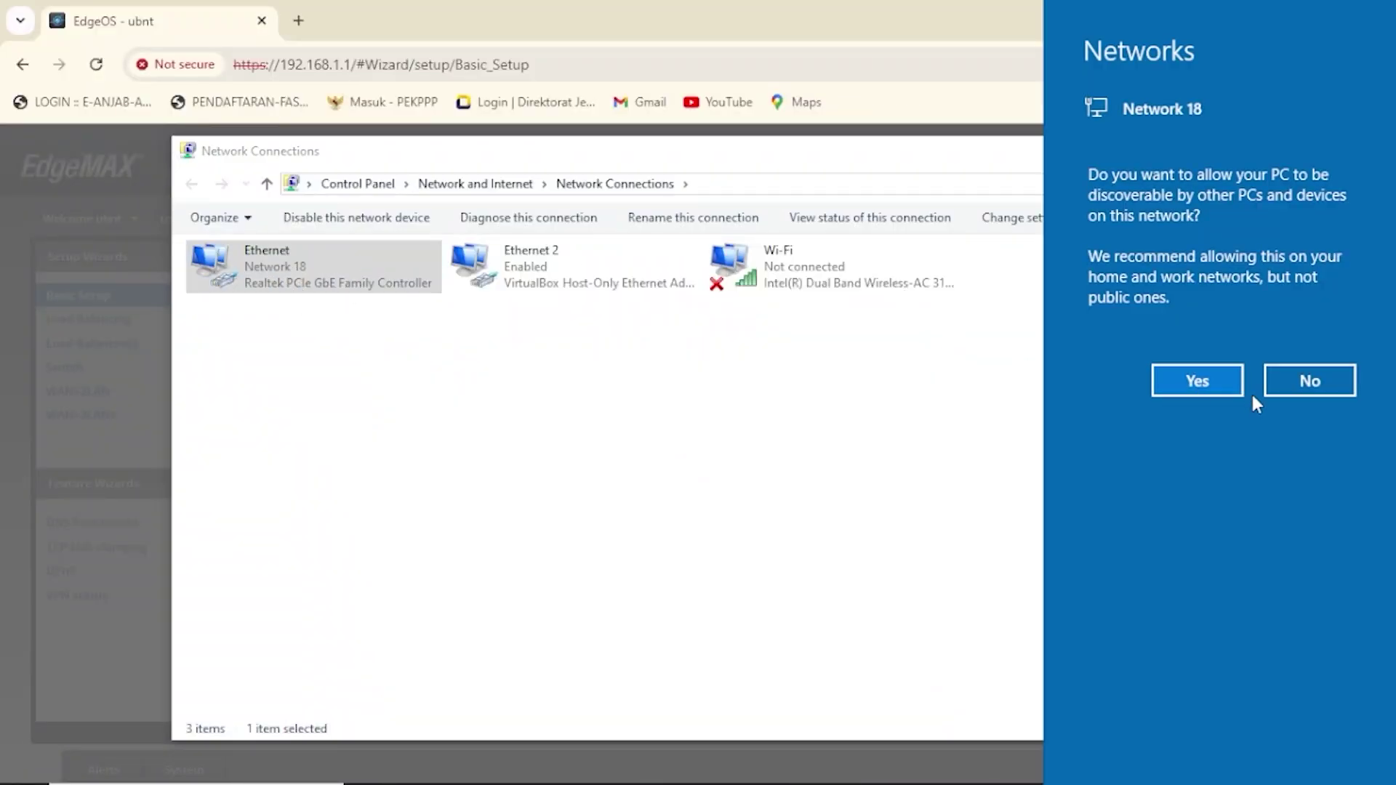
left_click(1208, 378)
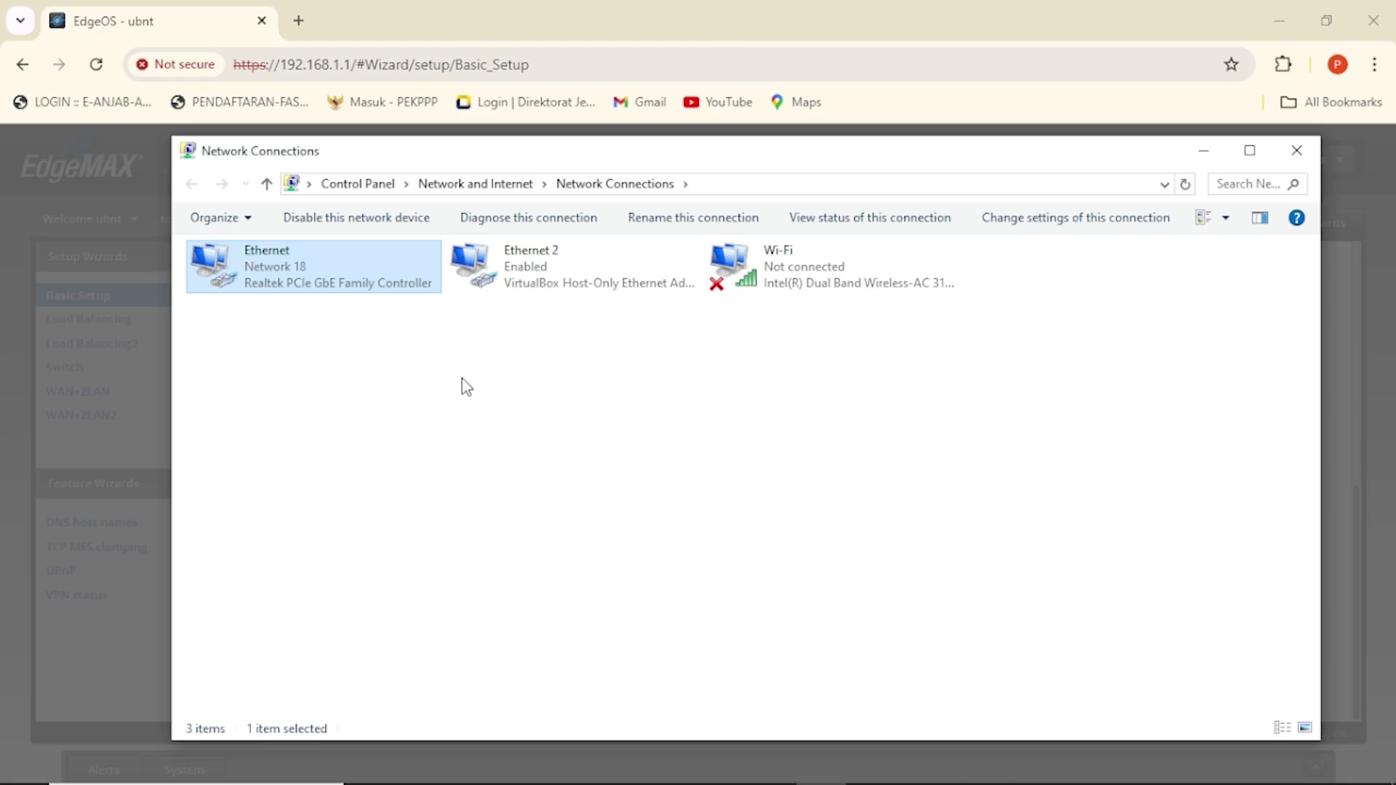
Run ipconfig in cmd to confirm Ethernet has 192.168.11.38 with gateway 192.168.11.1.
key("super+r")
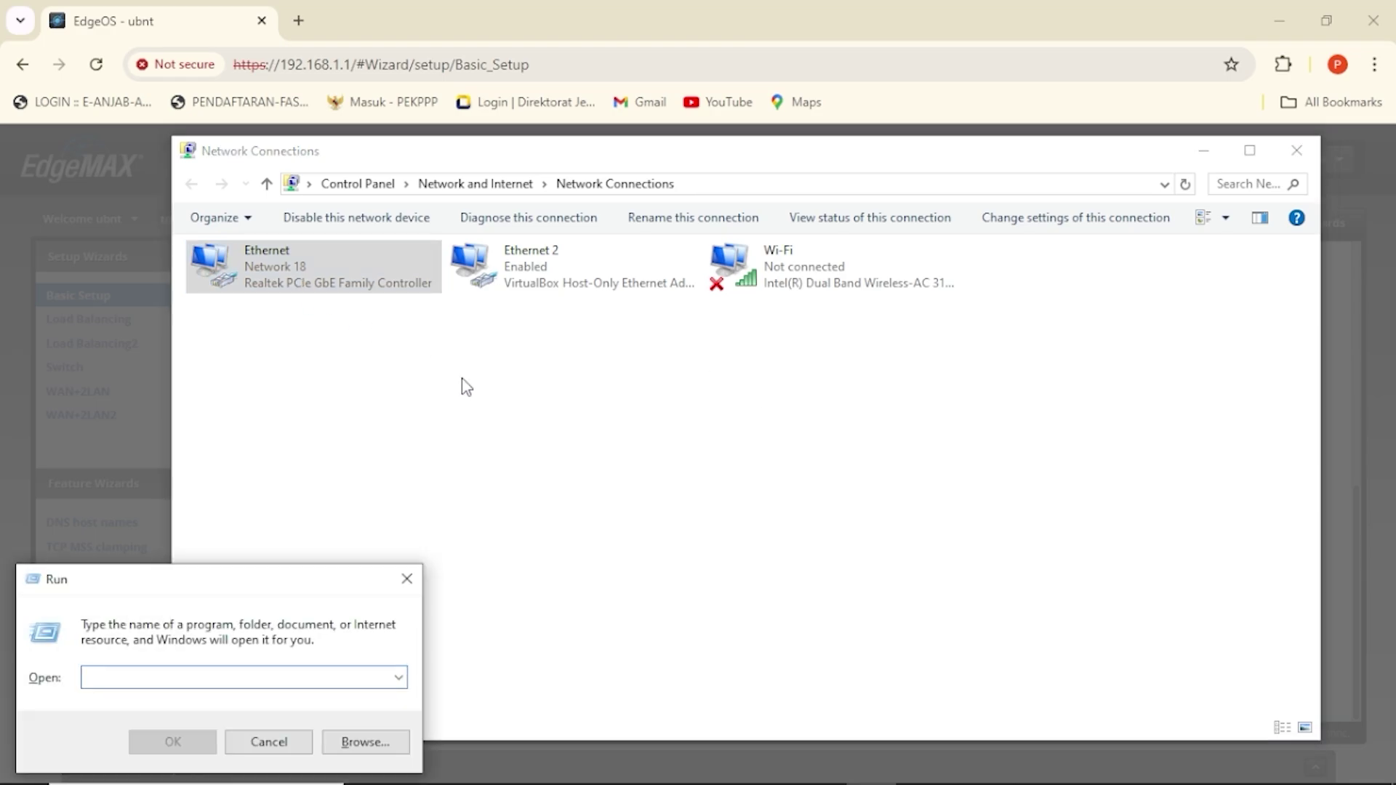
type("cmd")
key("Return")
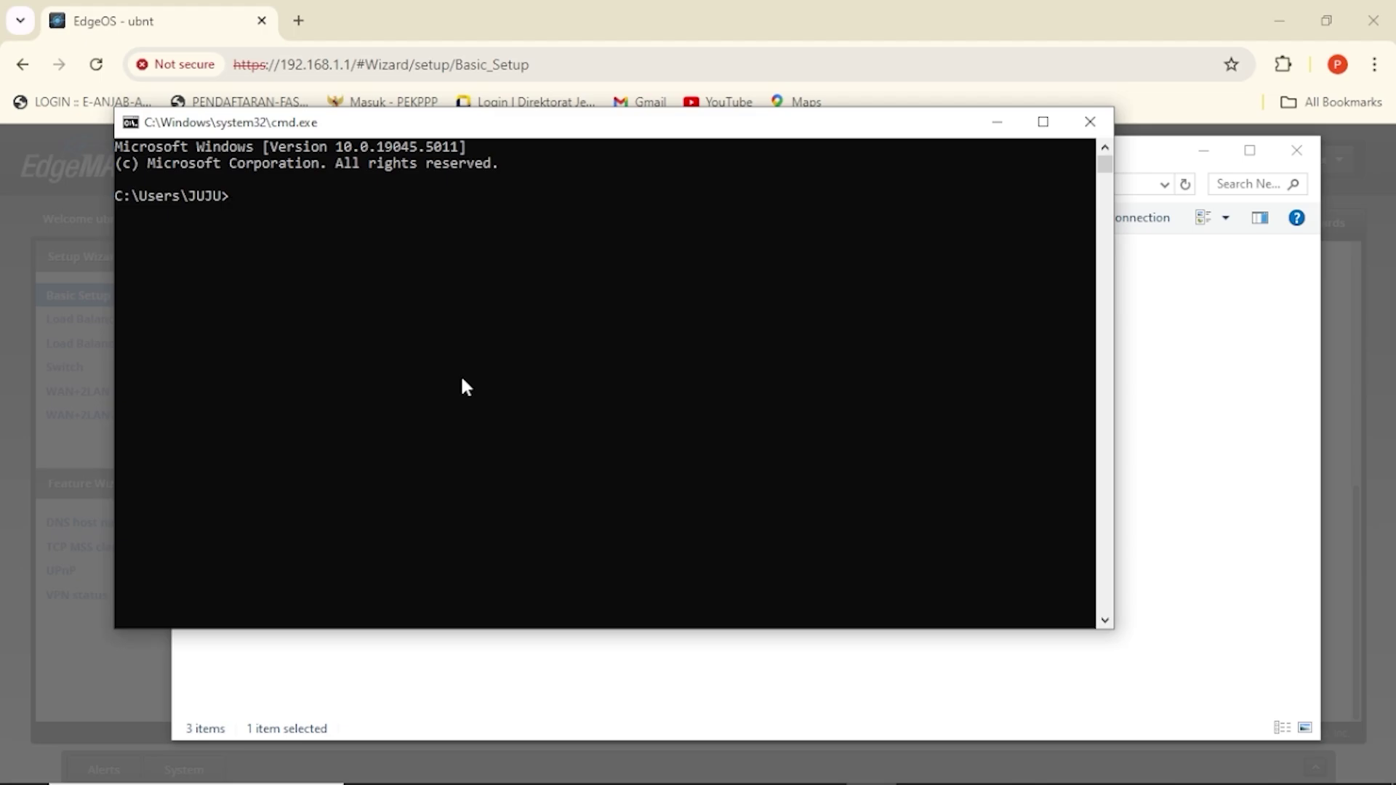
type("ipconfig")
key("Return")
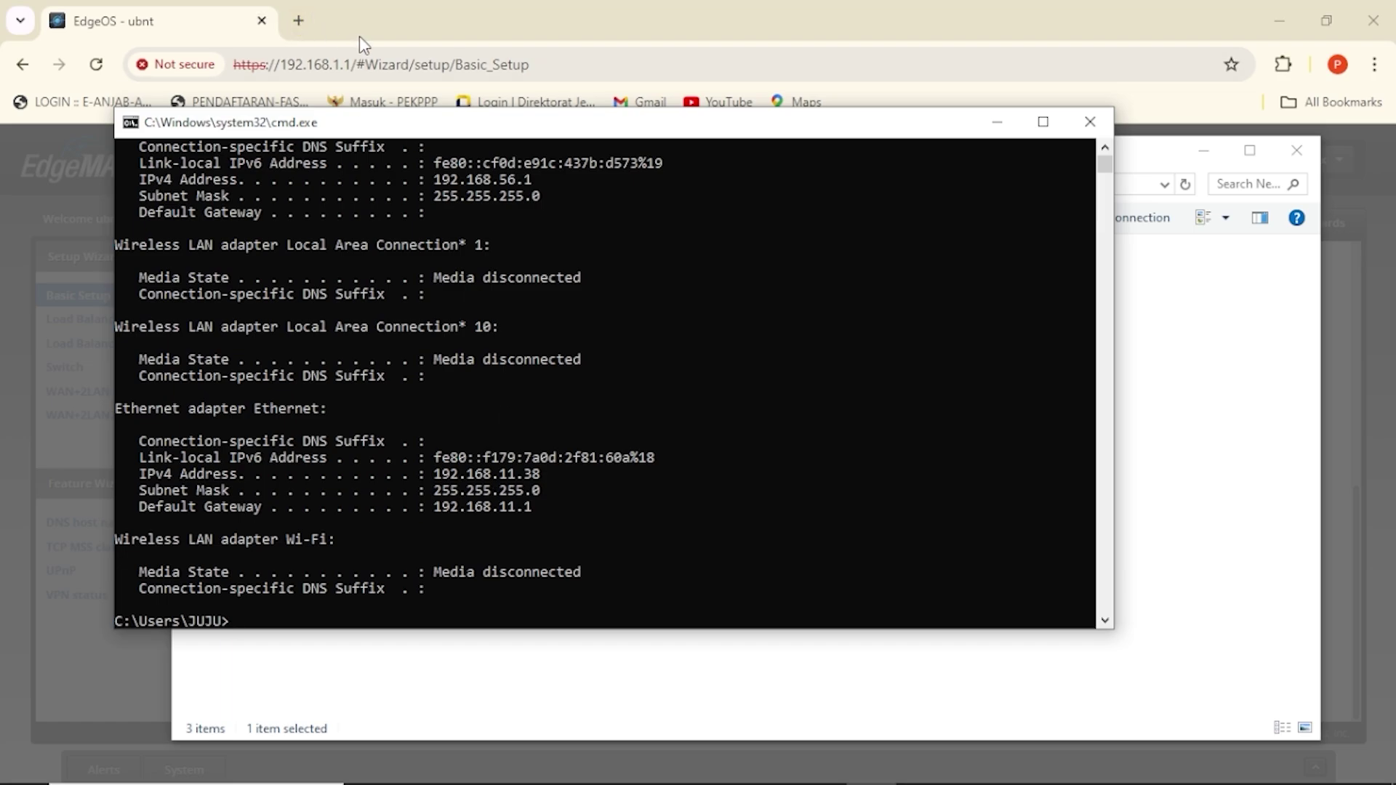
Load 192.168.11.1, bypass the certificate warning, and enter the admin username to sign in.
left_click(543, 64)
type("192")
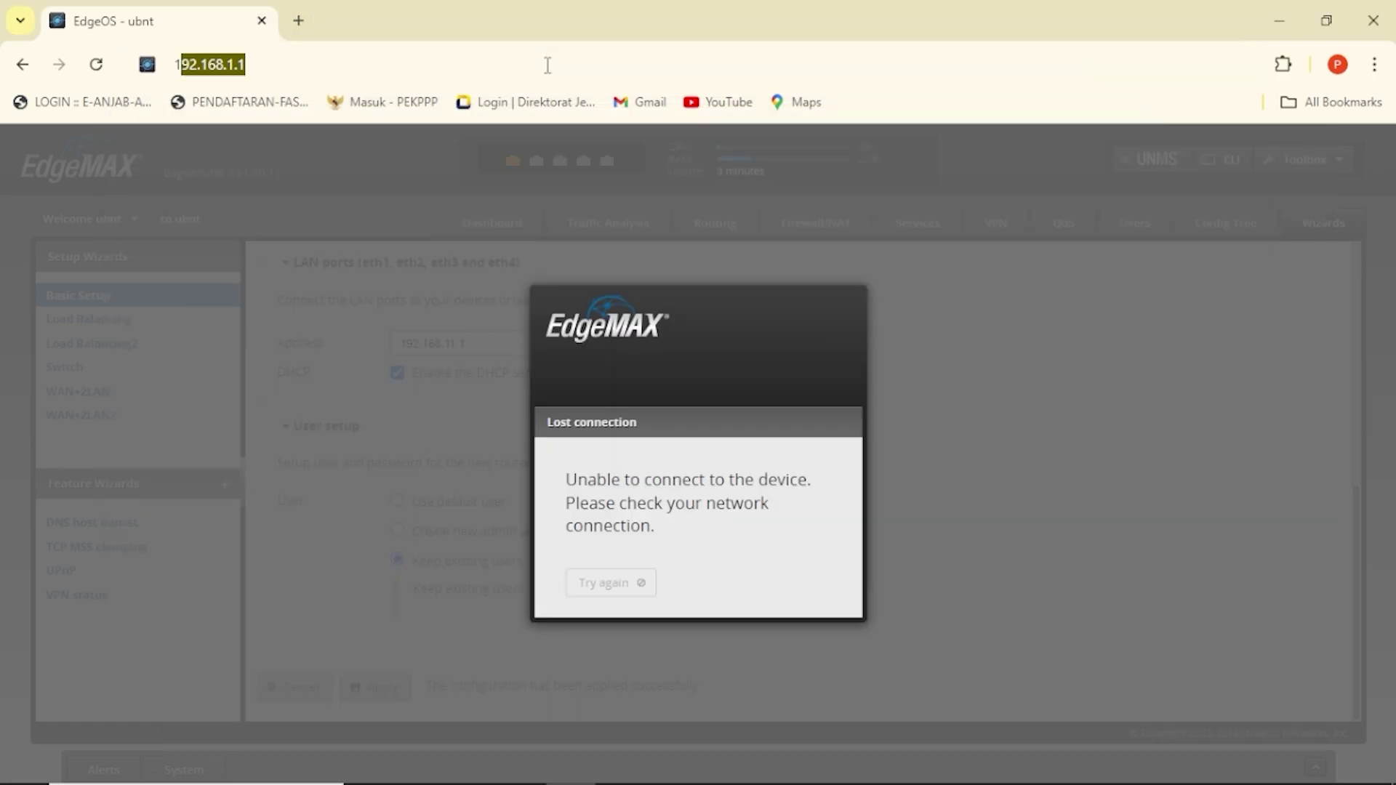
type(".168.11")
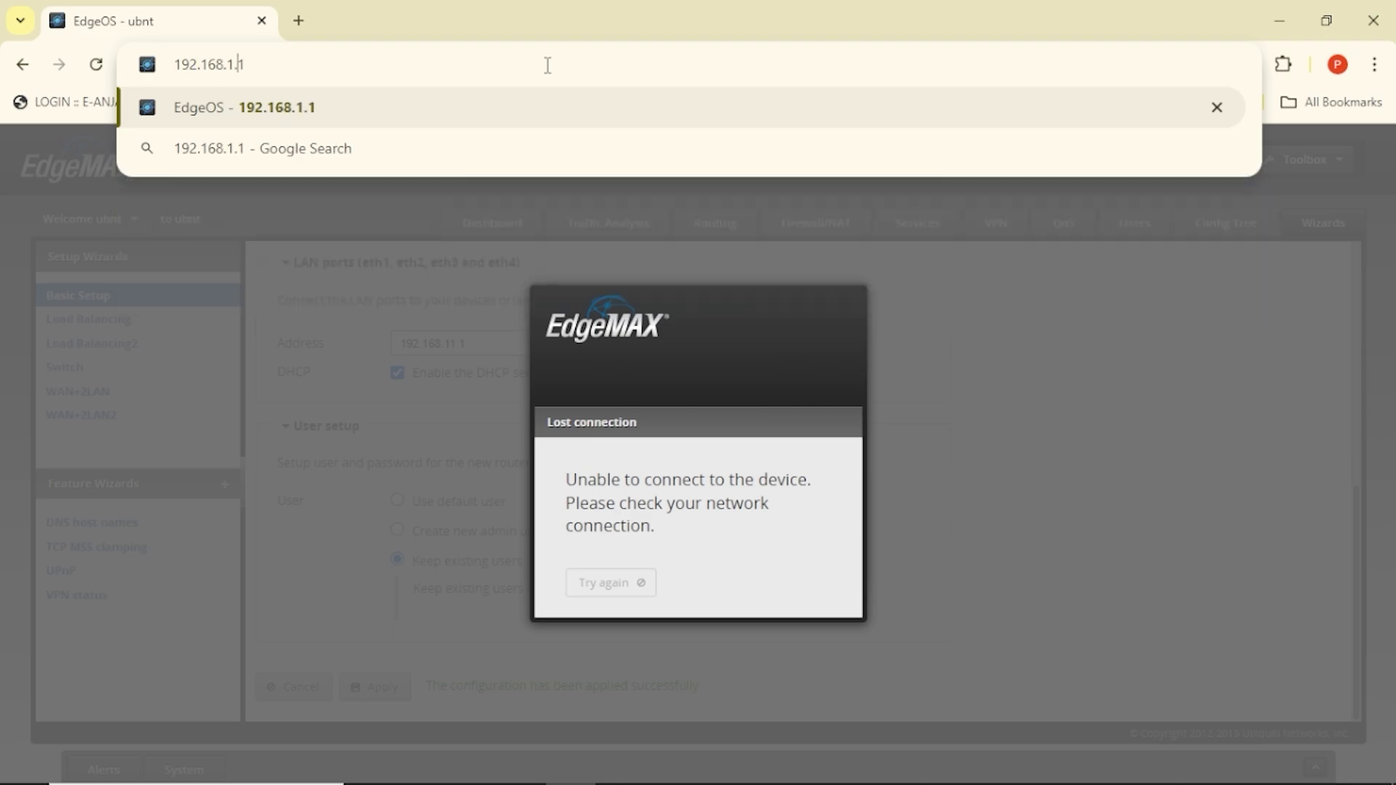
type(".1")
key("Return")
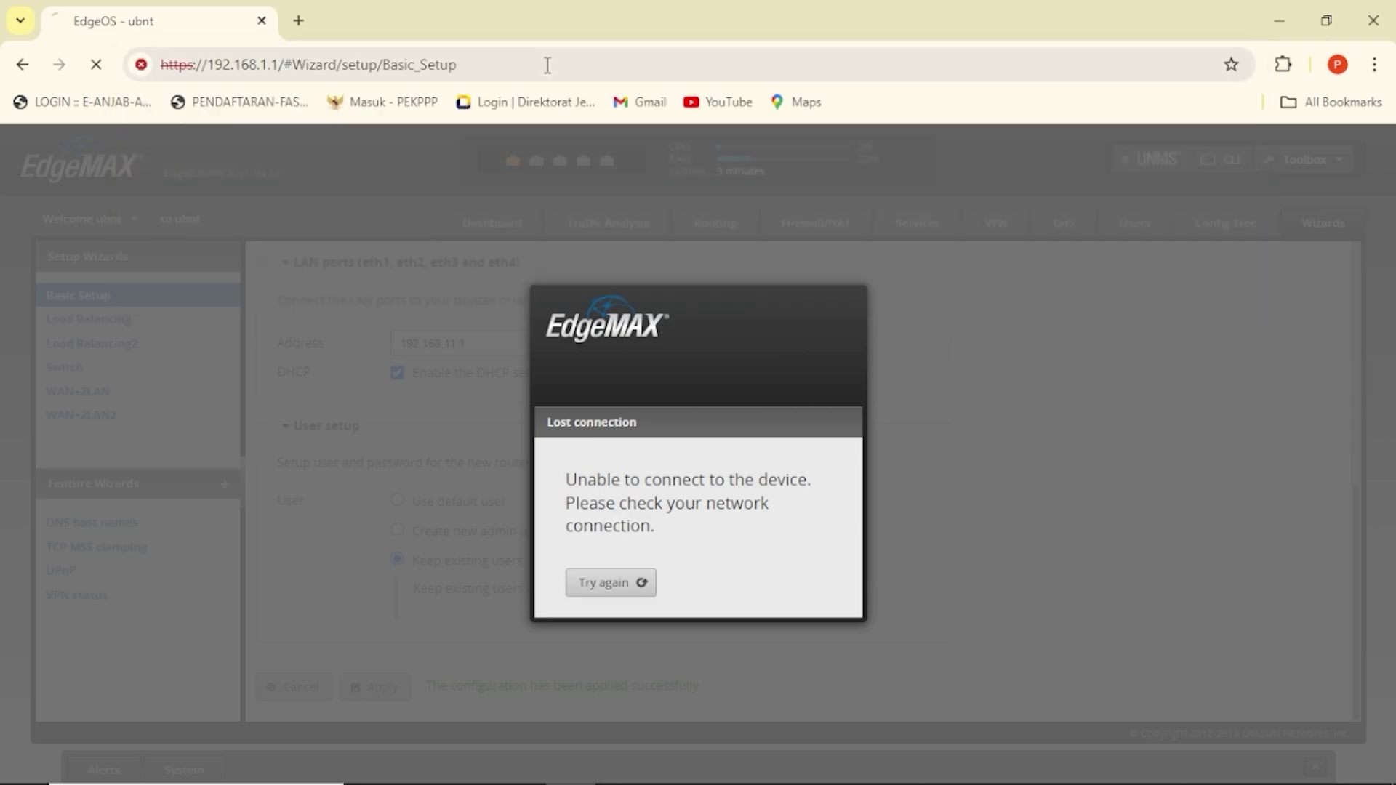
left_click(437, 626)
left_click(508, 721)
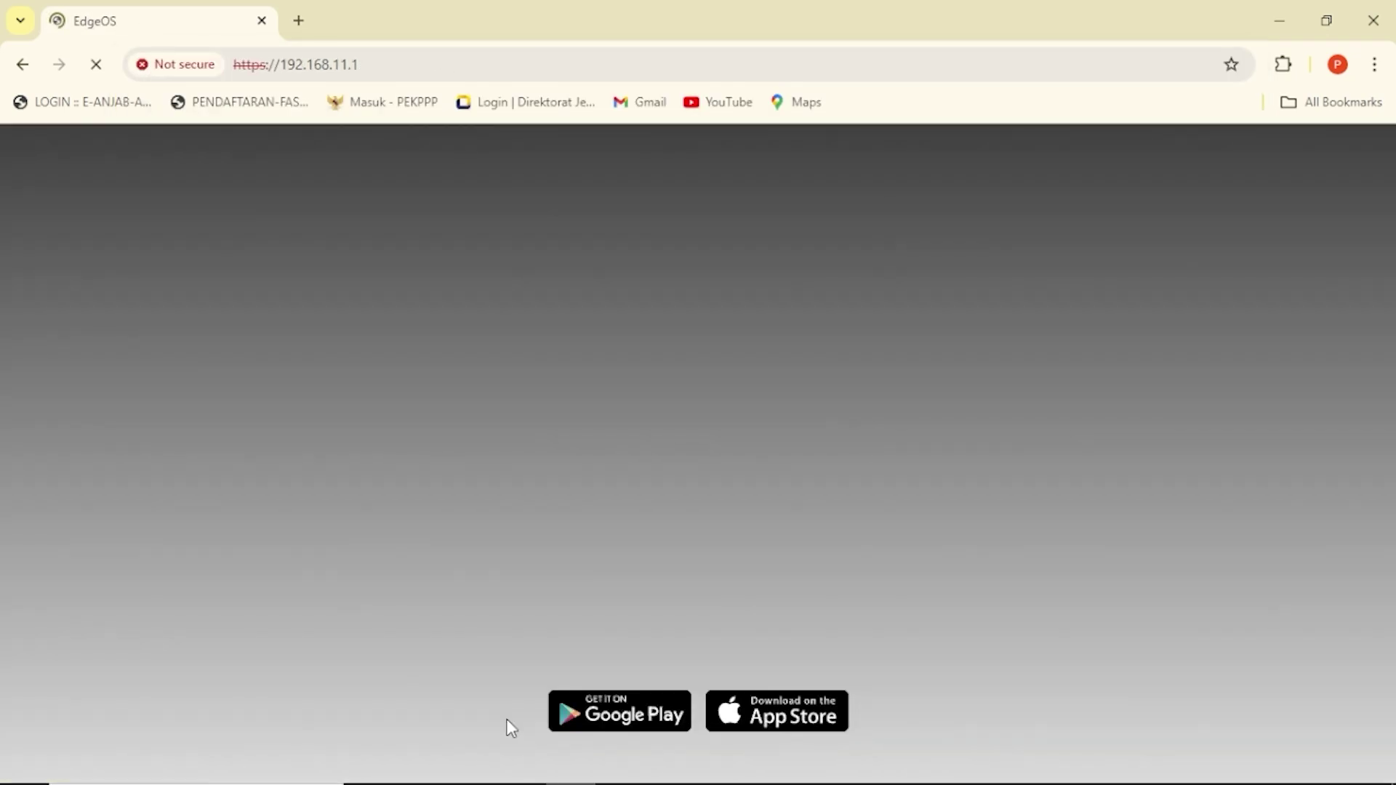
type("ubnt")
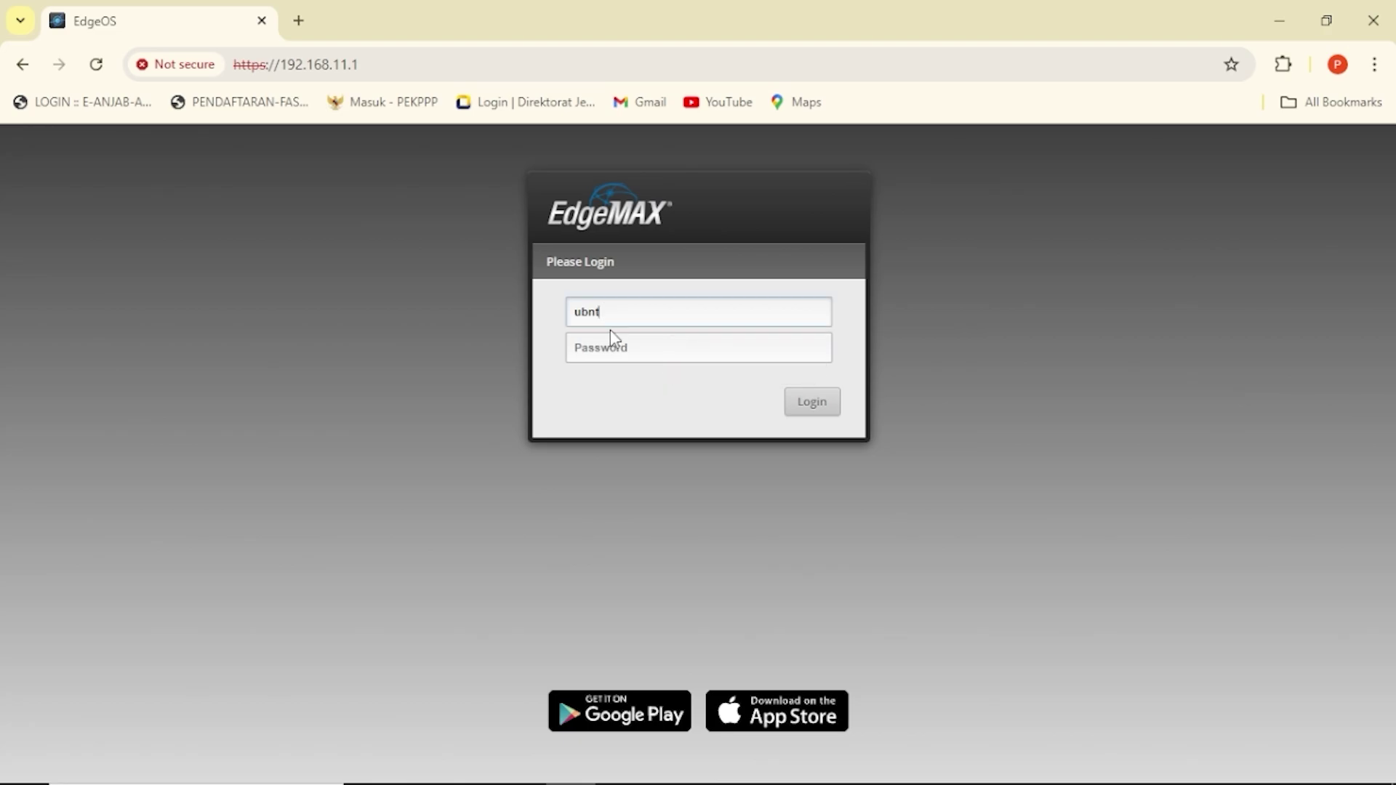
left_click(612, 345)
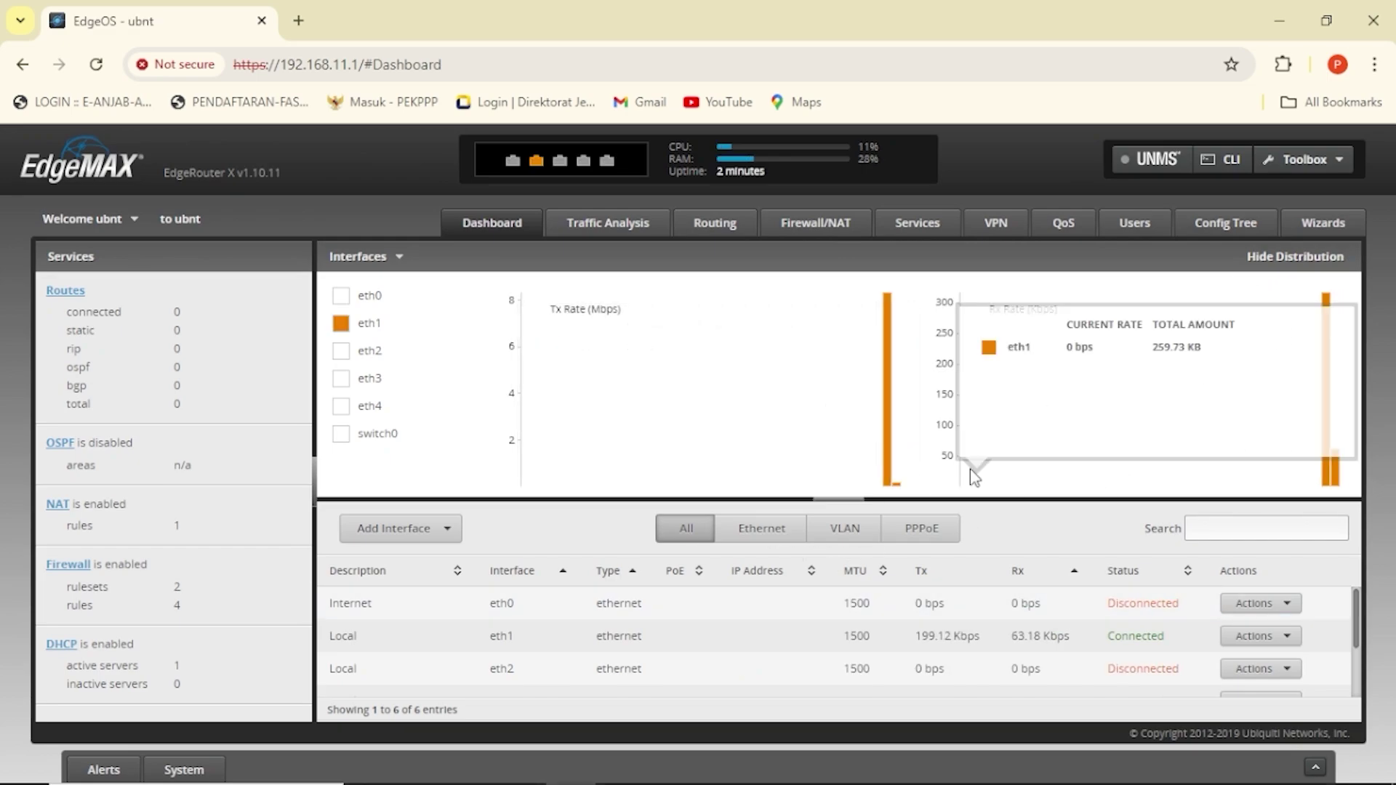
Resize the interfaces table to show all rows, eth0 through eth4 and switch0.
scroll(1364, 618, "down", 2)
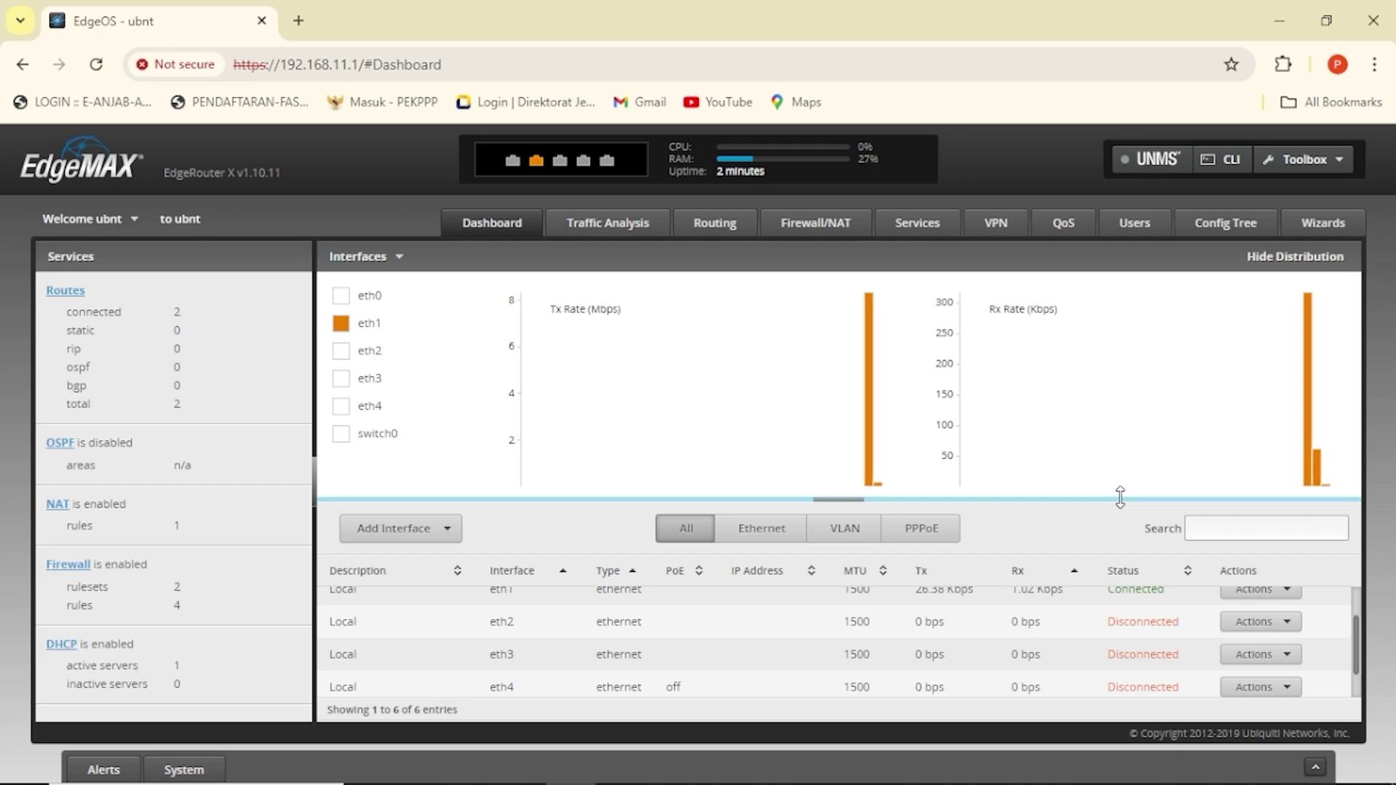
left_click_drag(1120, 500, 1106, 386)
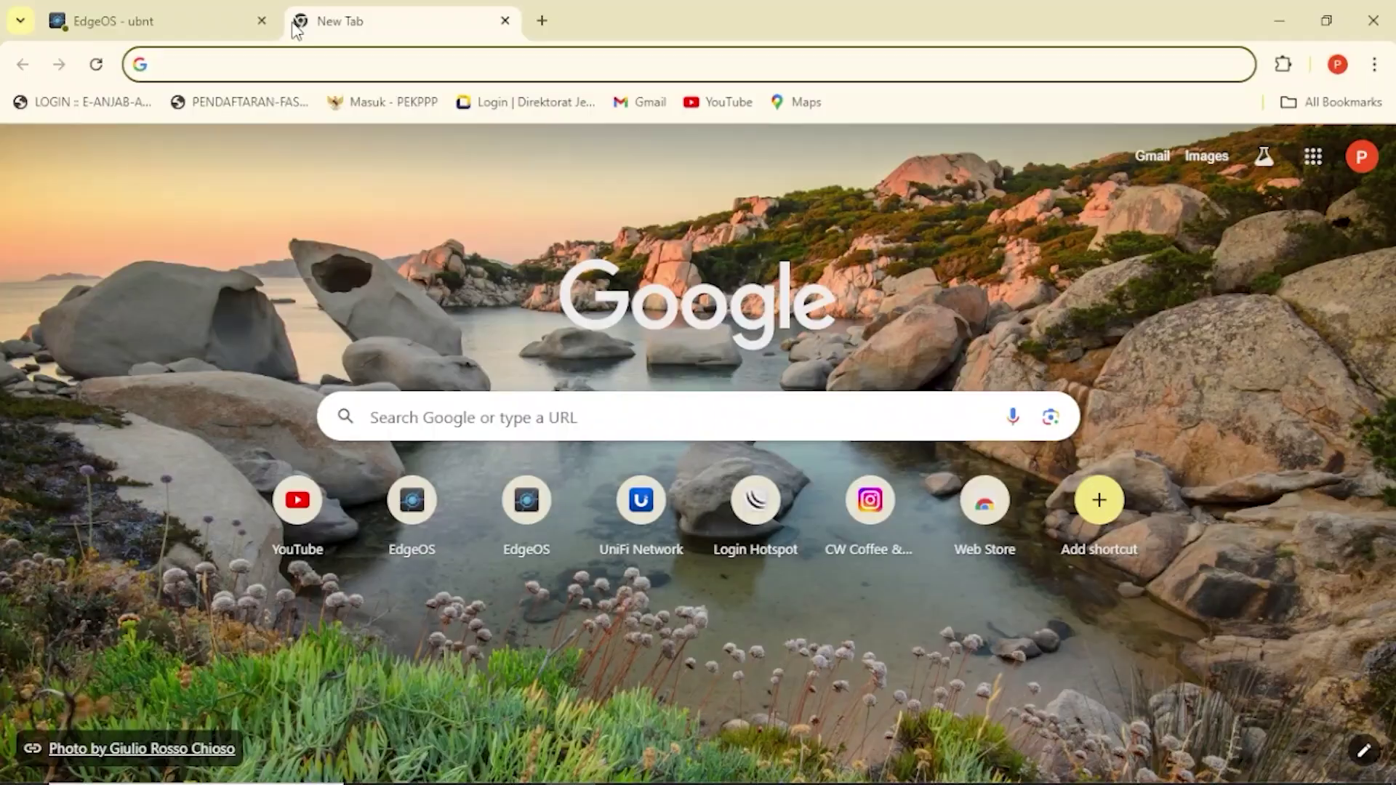
Search Google for speedtest, open Speedtest by Ookla, and return to the EdgeOS tab.
type("spee")
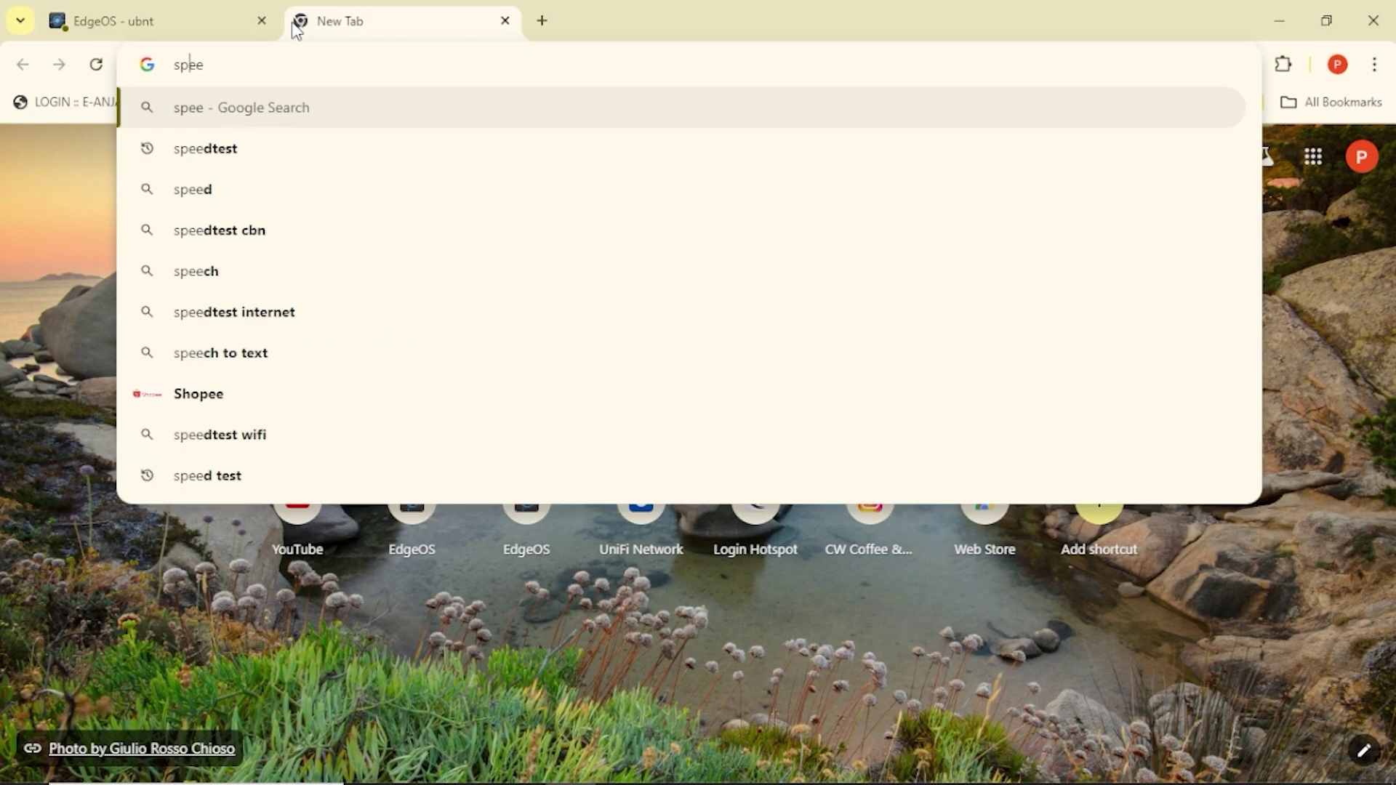
key("Down")
key("Return")
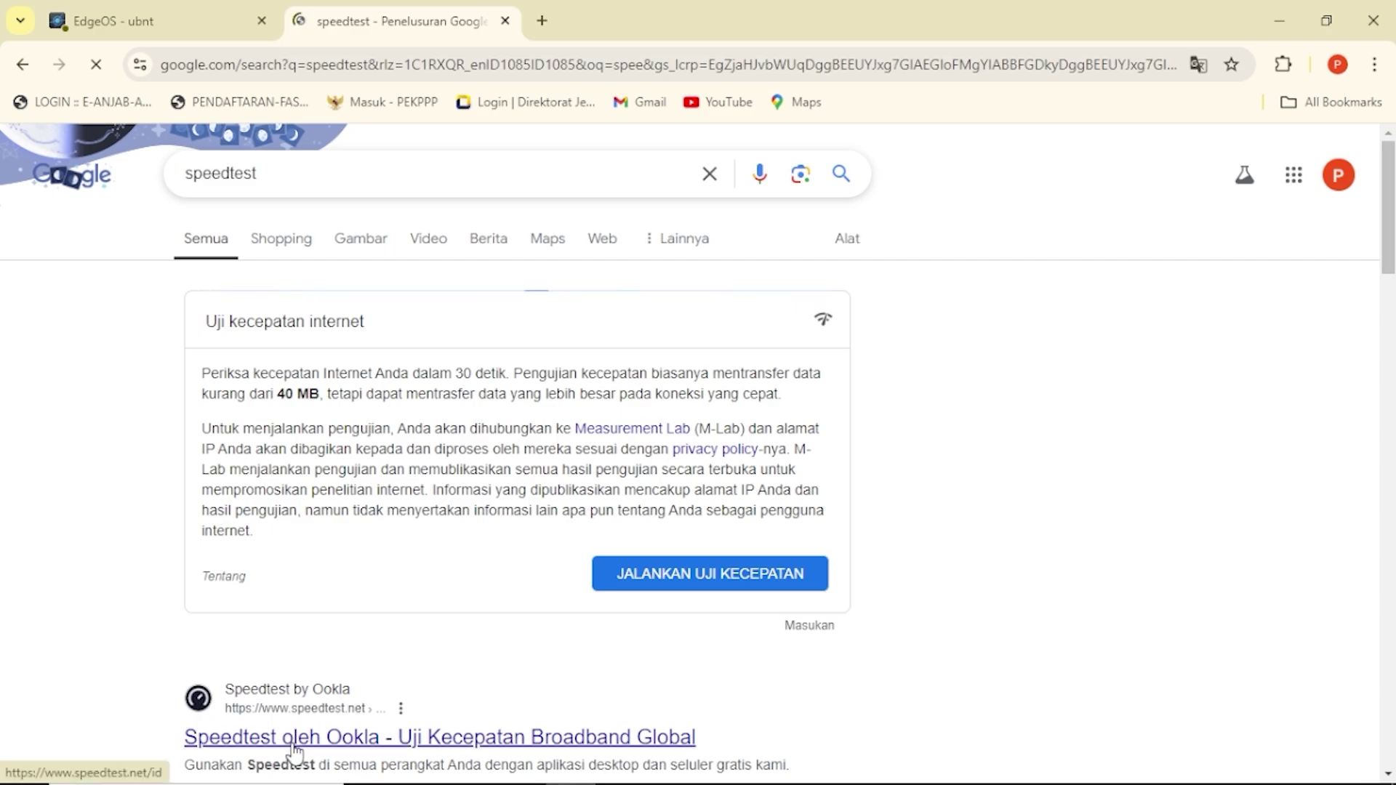
left_click(293, 740)
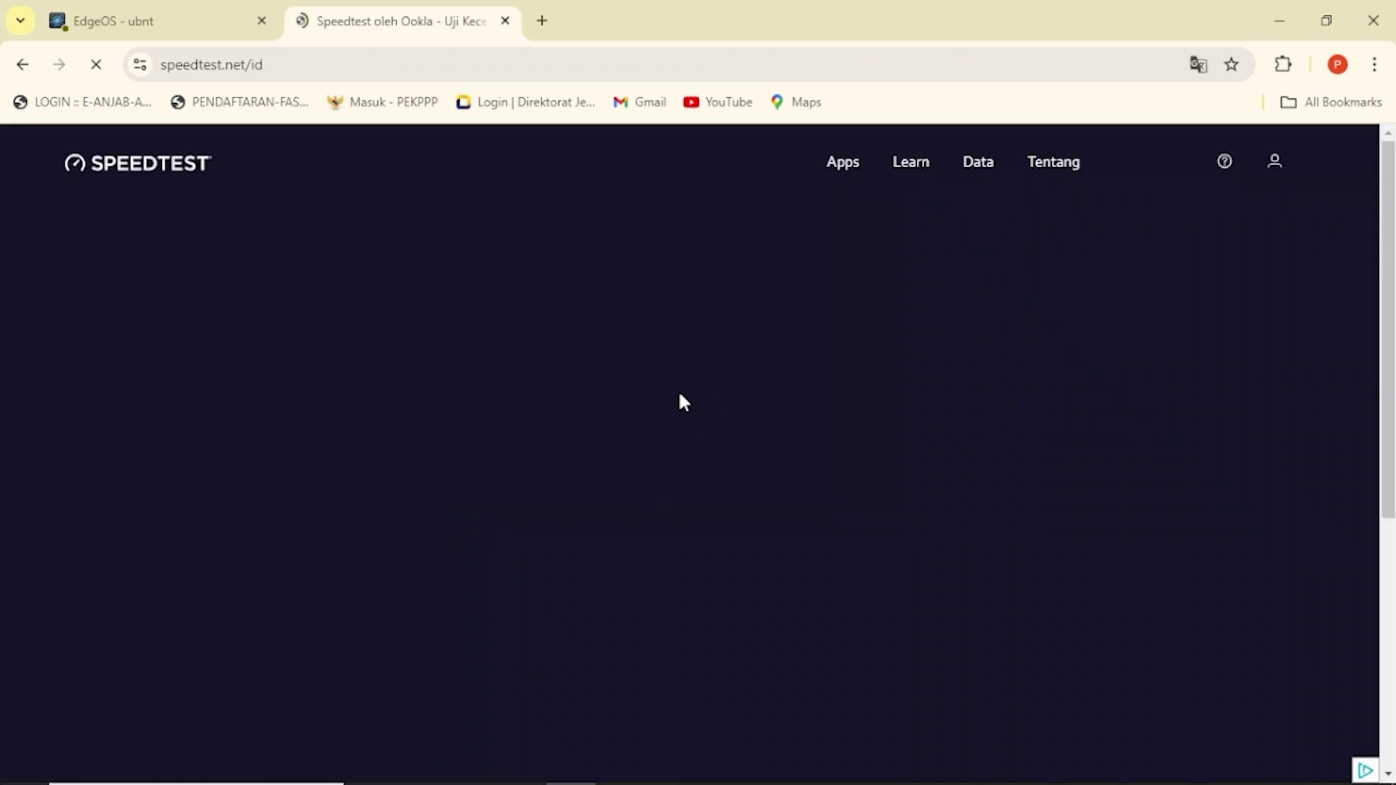
key("ctrl+shift+Tab")
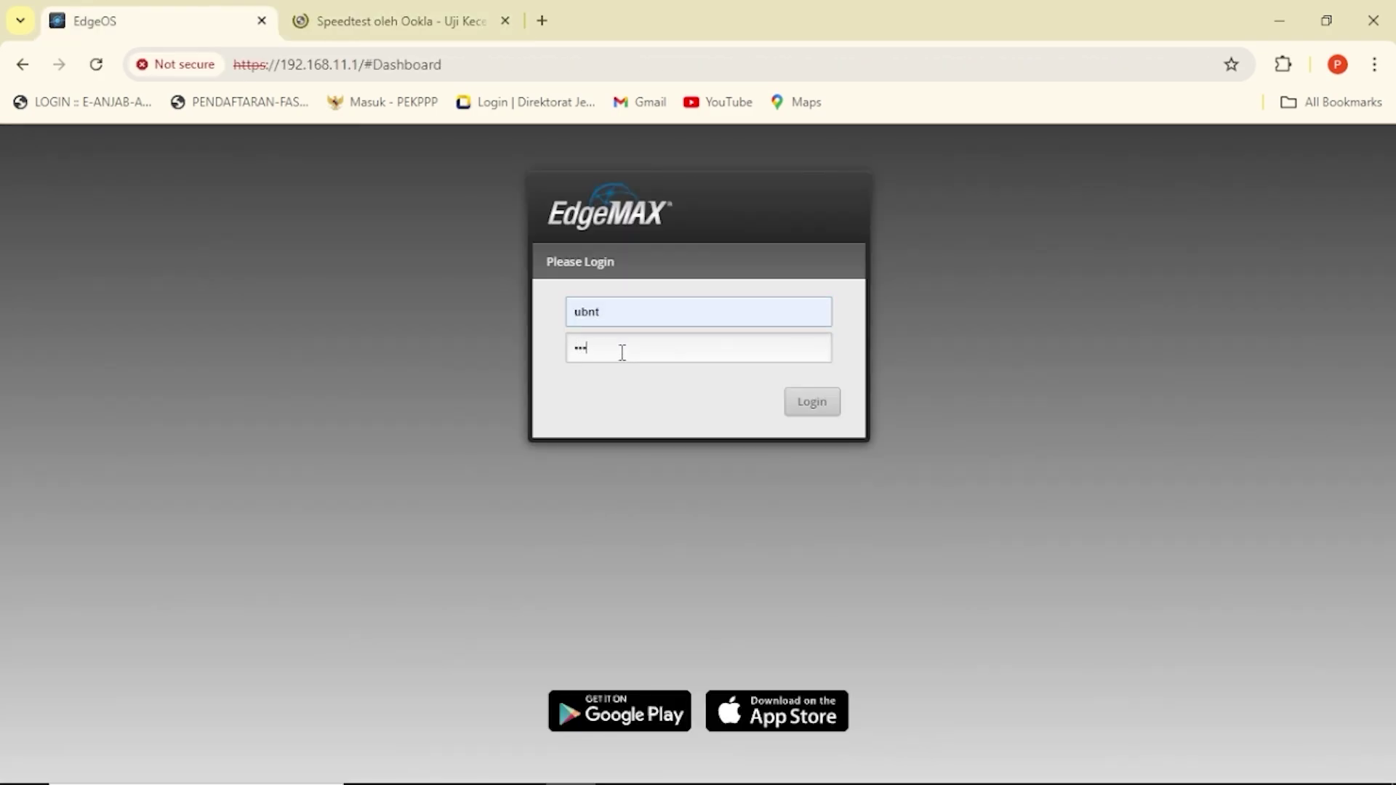
Log back into EdgeOS, dismiss Chrome's password warning, confirm eth0 shows 192.168.8.139/24, and return to Speedtest.
key("Return")
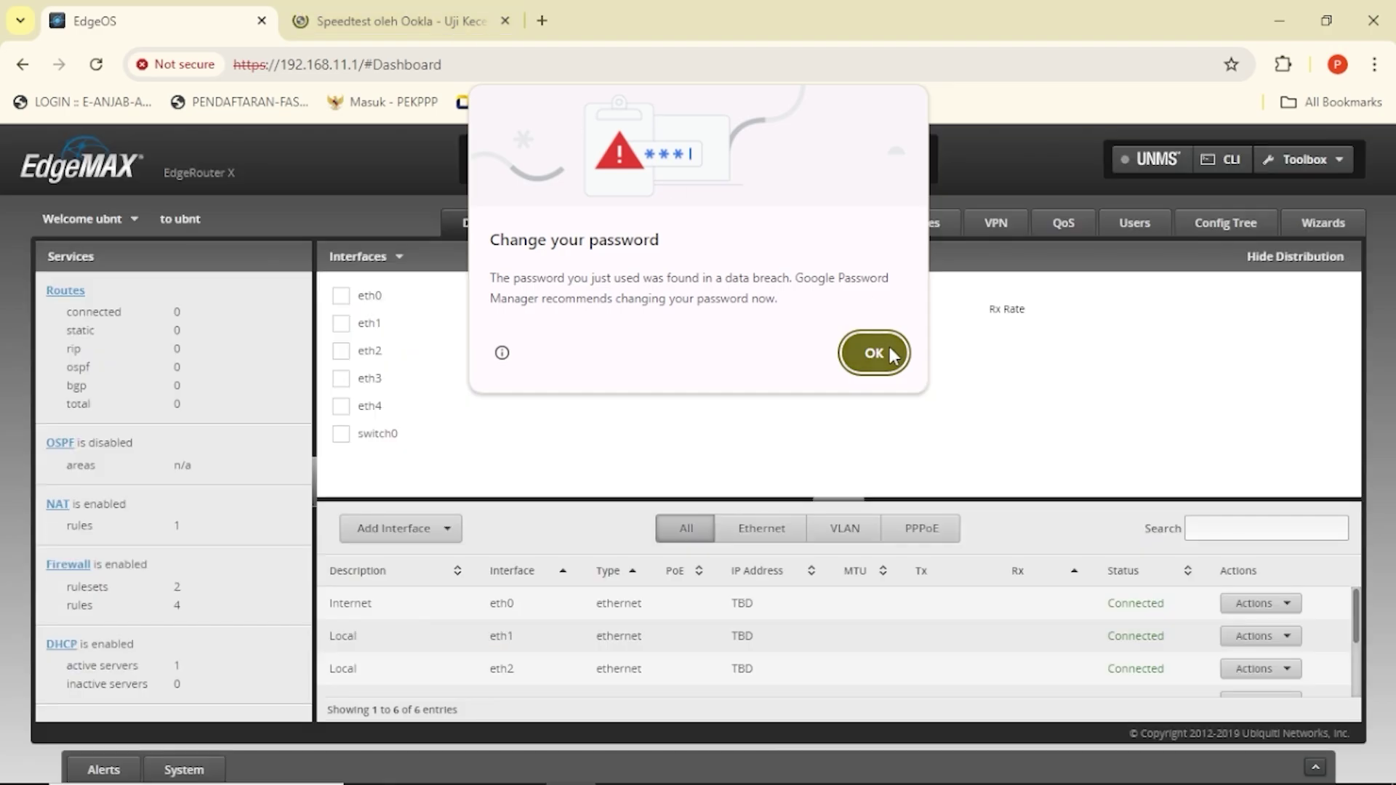
left_click(888, 347)
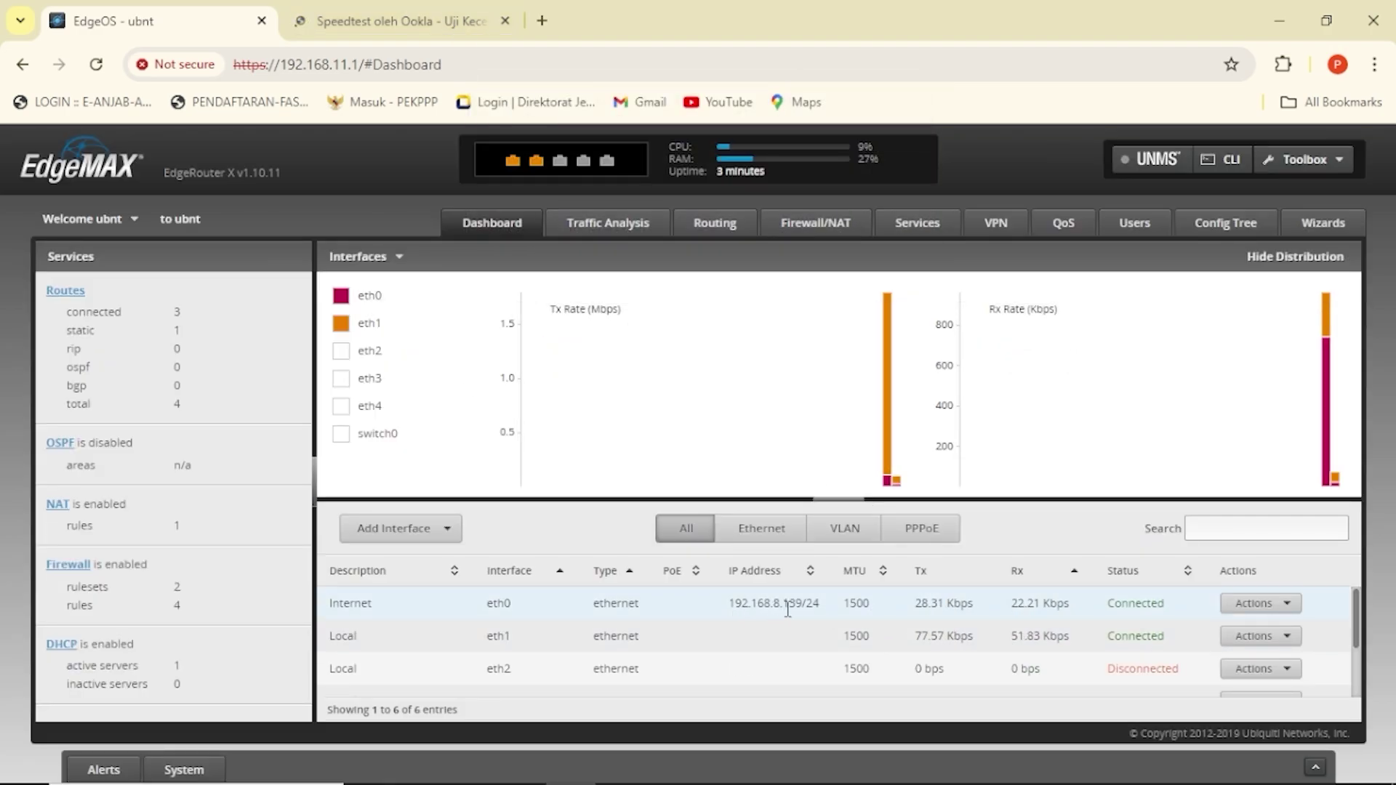
left_click(396, 8)
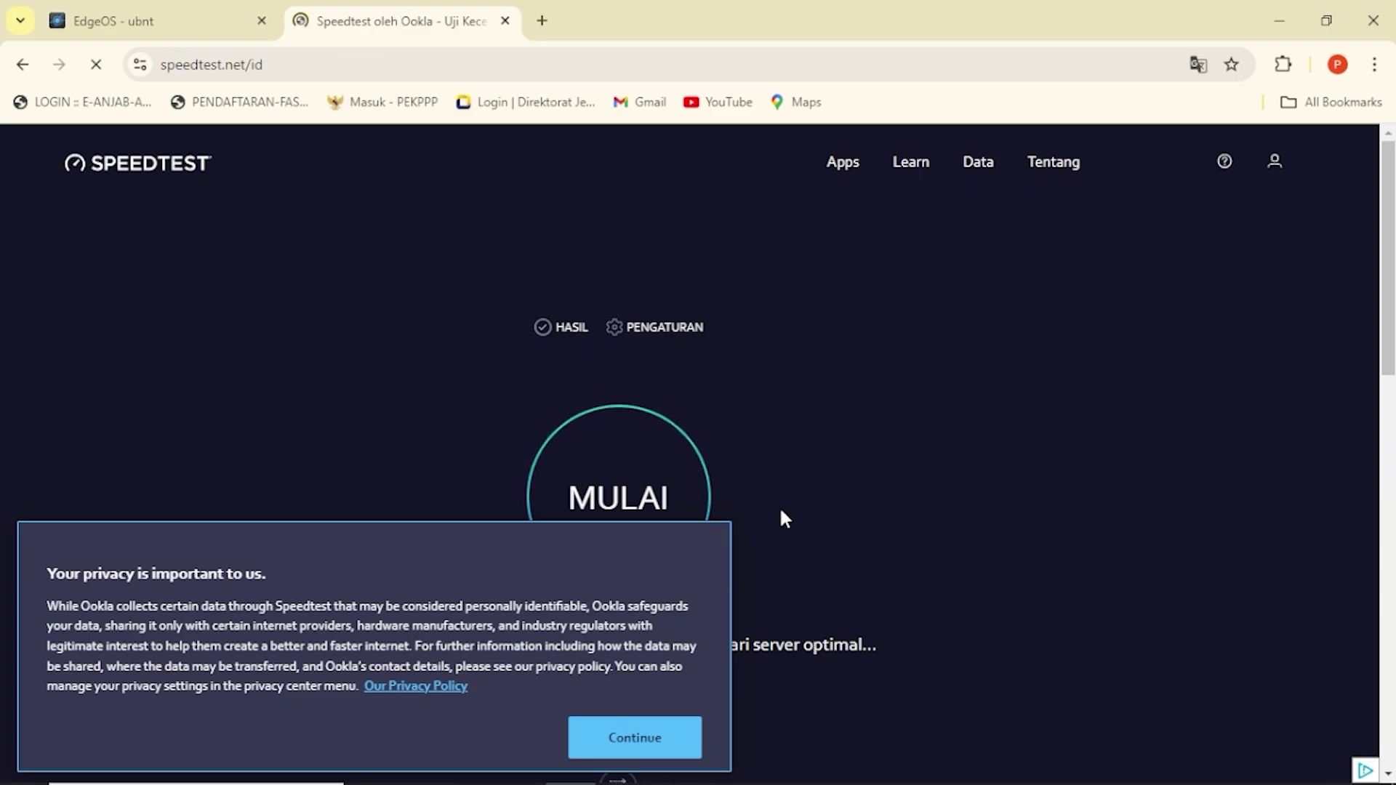
Accept the Speedtest privacy notice and launch the internet speed test with MULAI.
left_click(623, 732)
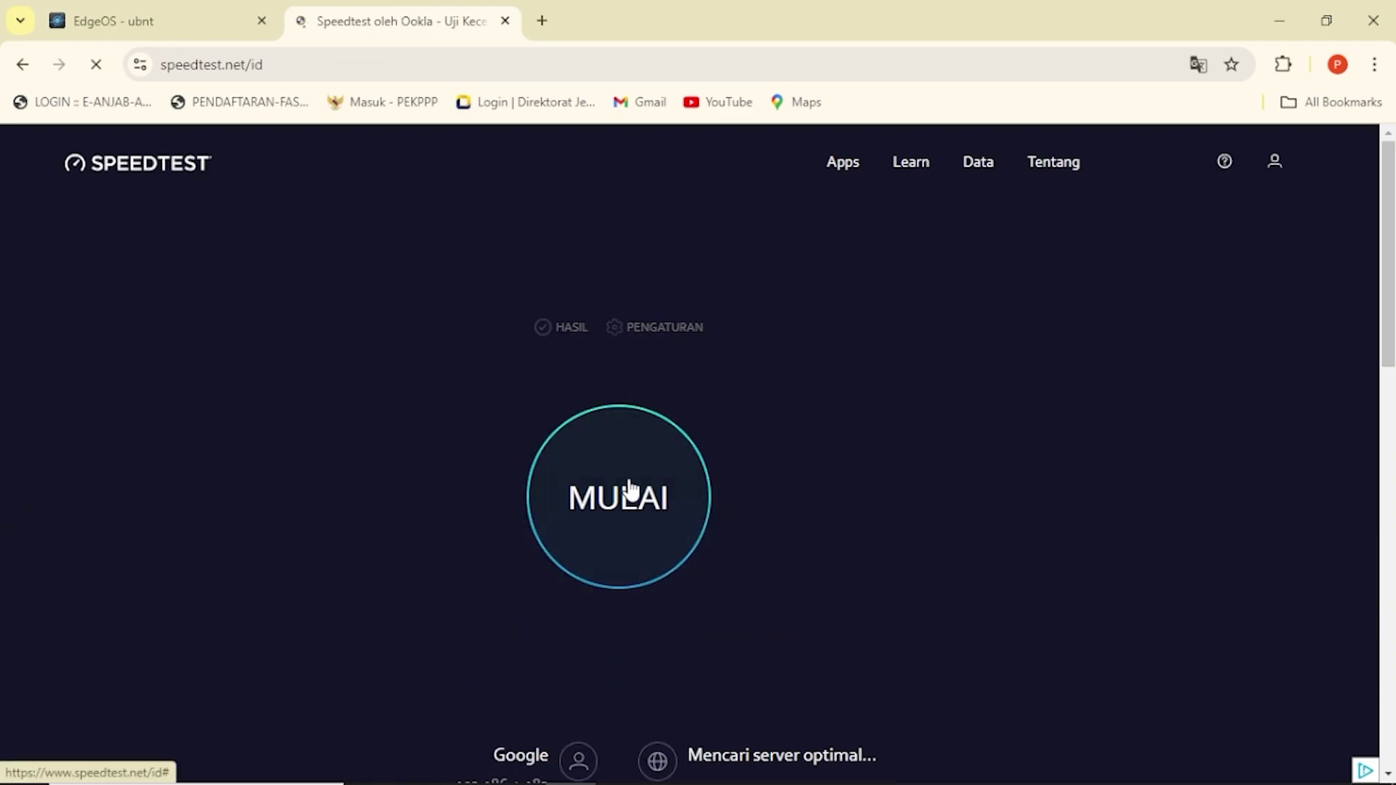
left_click(627, 489)
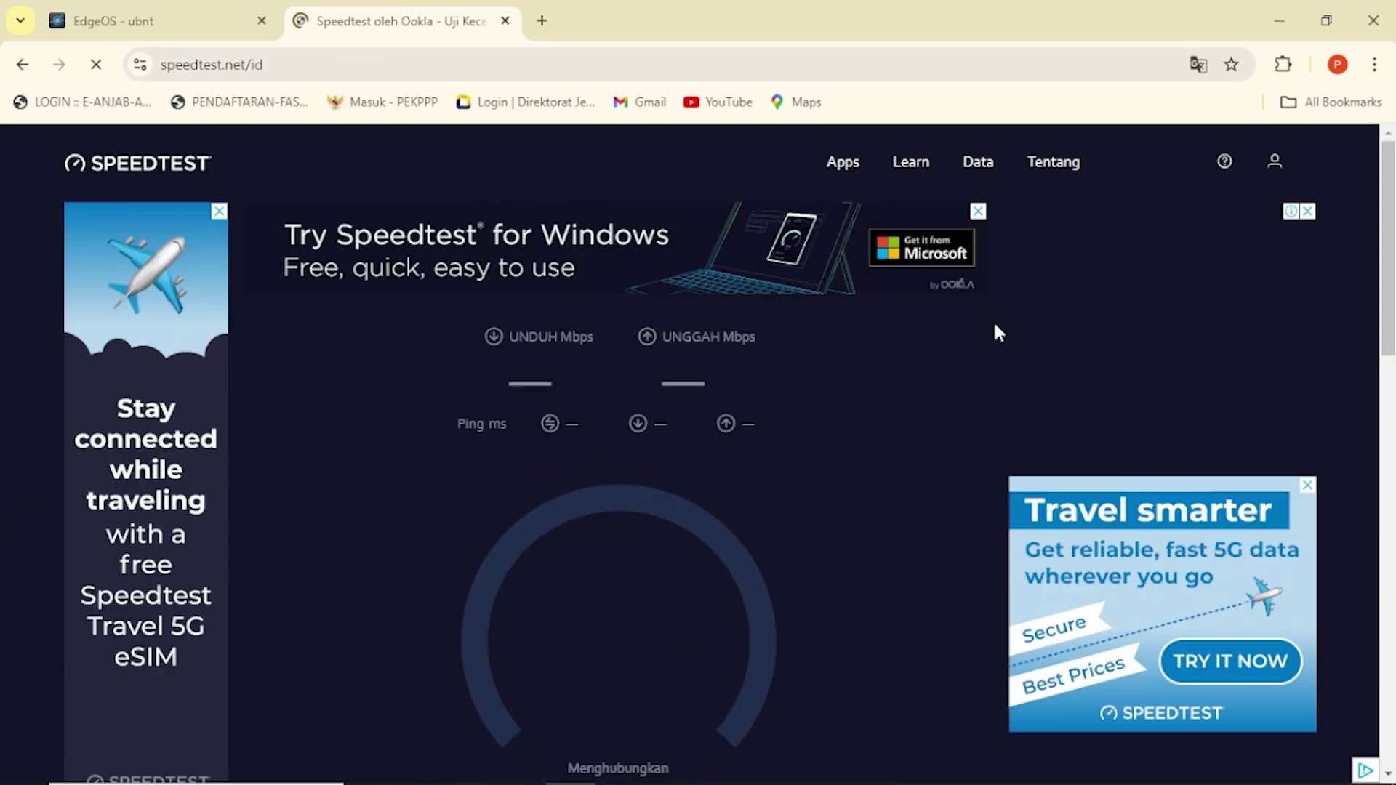
left_click_drag(1386, 249, 1388, 287)
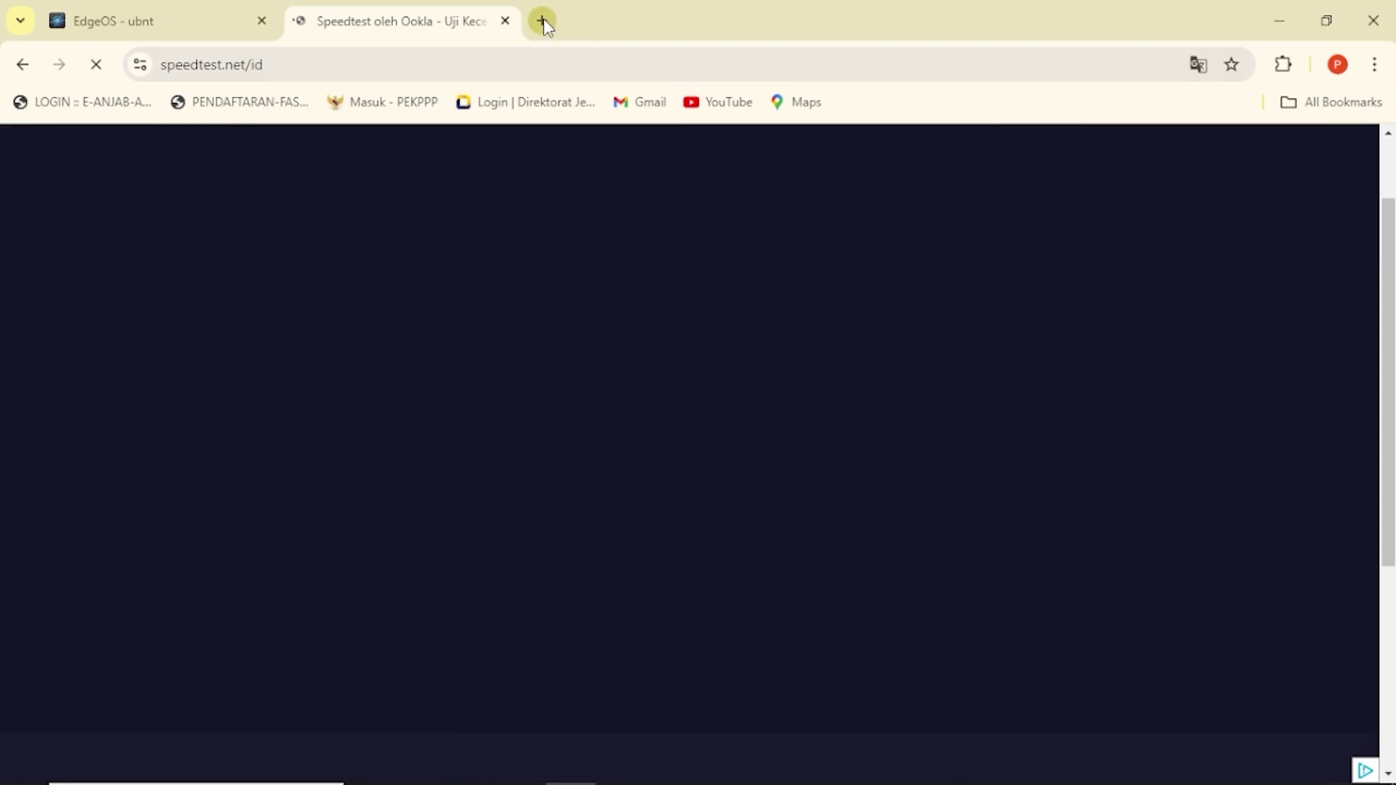
Open YouTube in a new tab, search for the creator's channel, and open its page.
left_click(542, 20)
type("y")
key("Return")
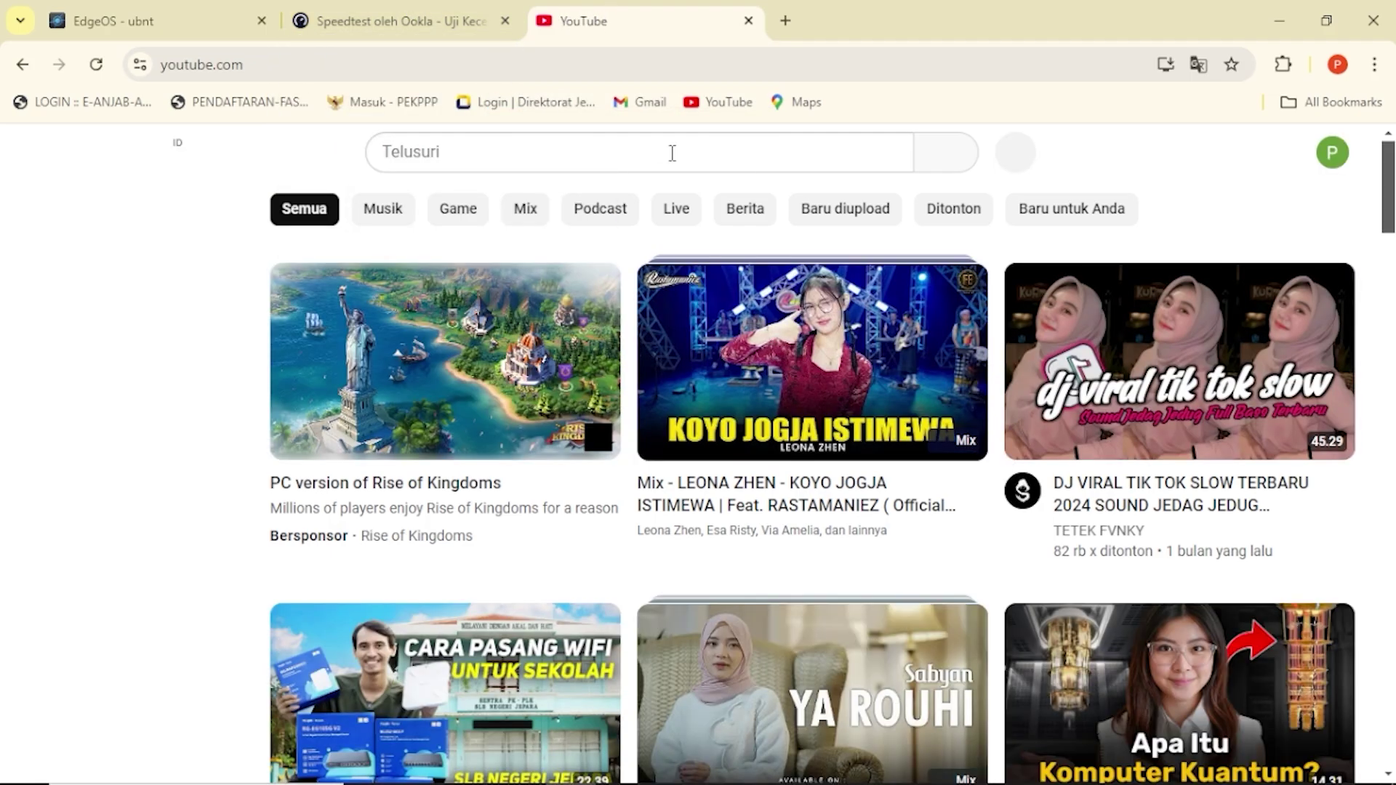
left_click(673, 153)
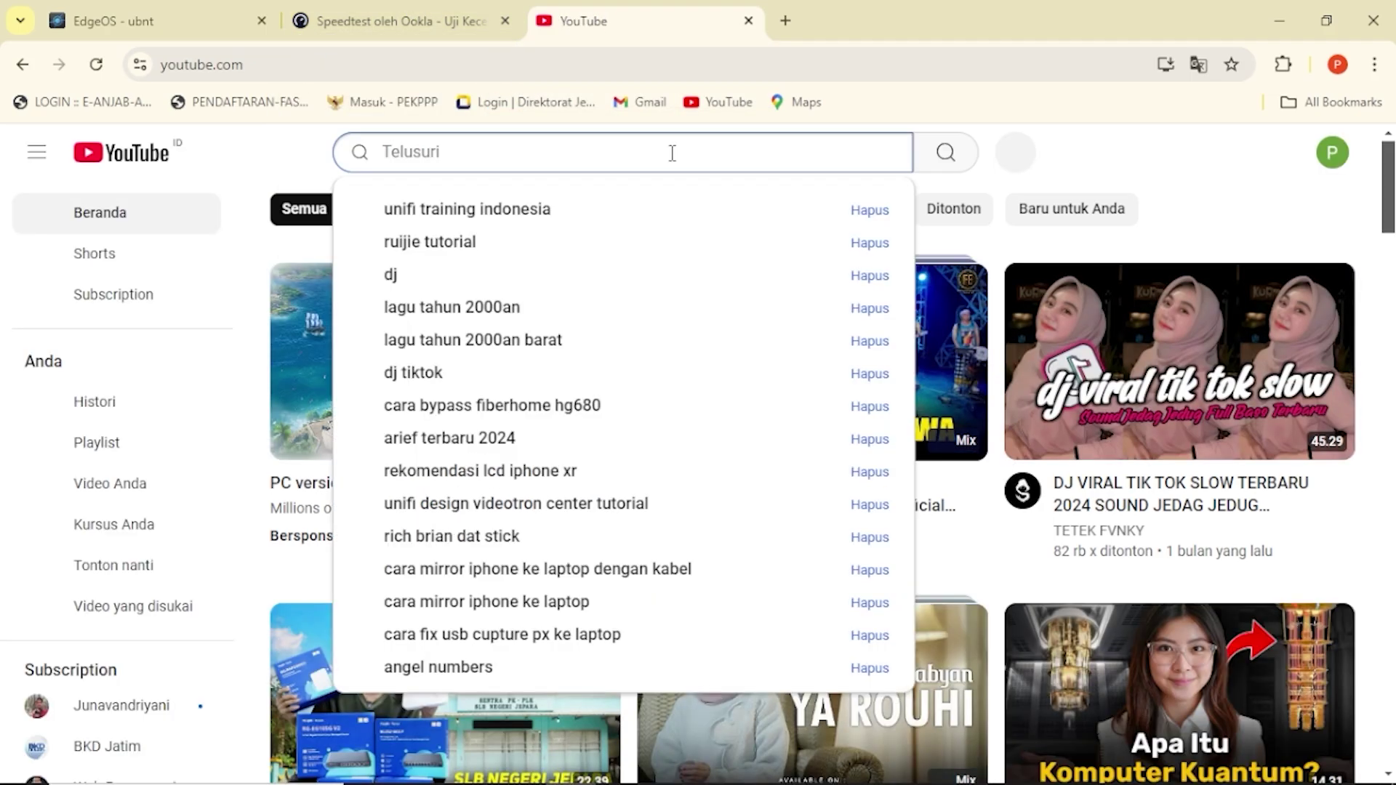
type("junava")
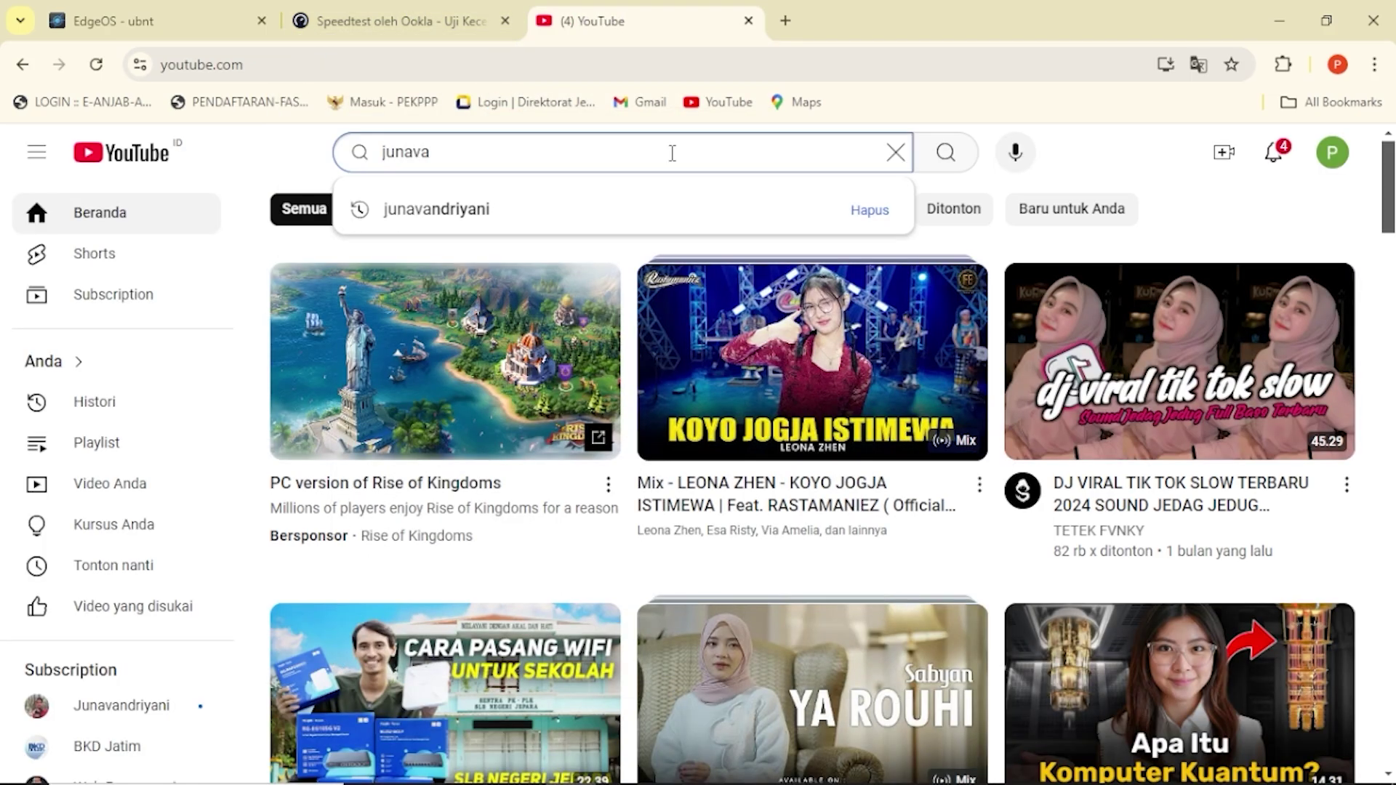
key("Down")
key("Return")
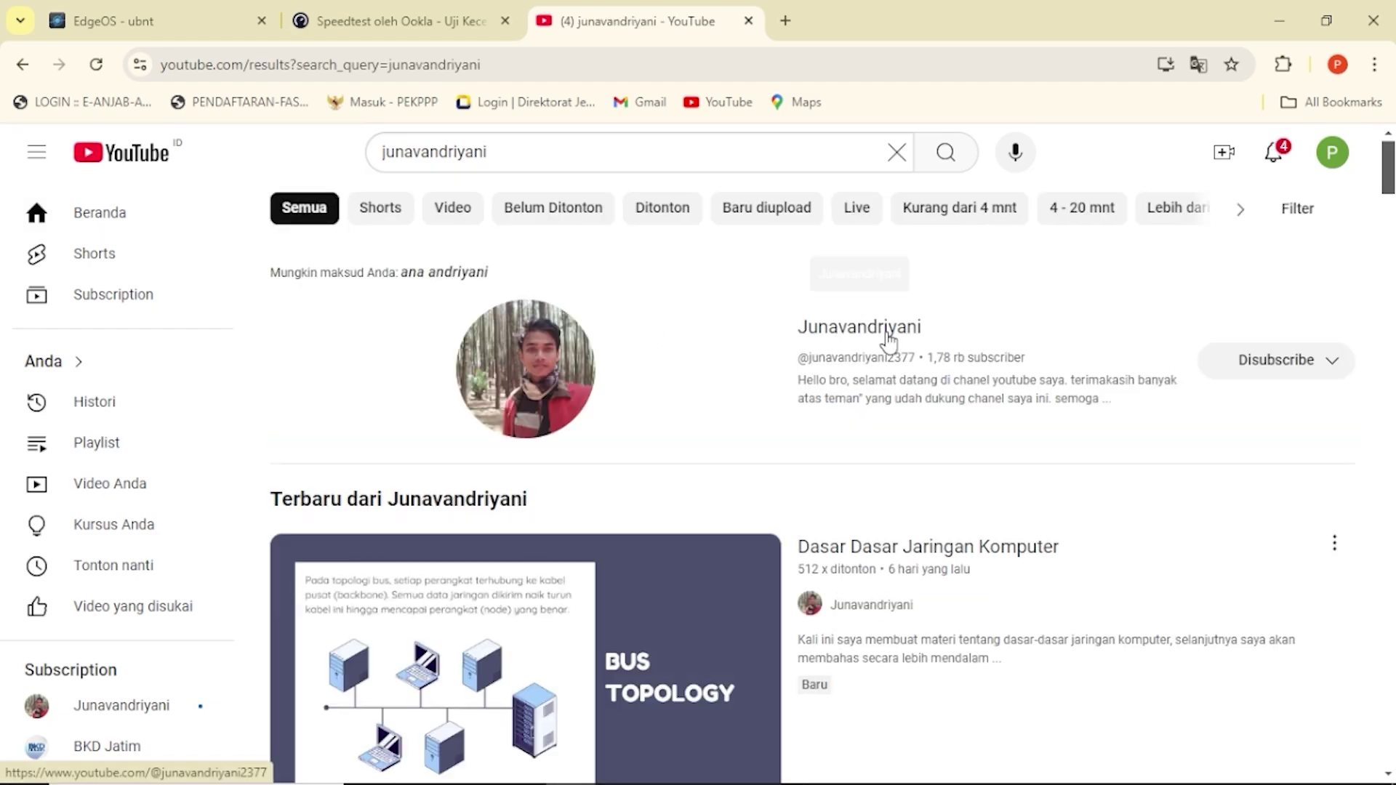
left_click(888, 328)
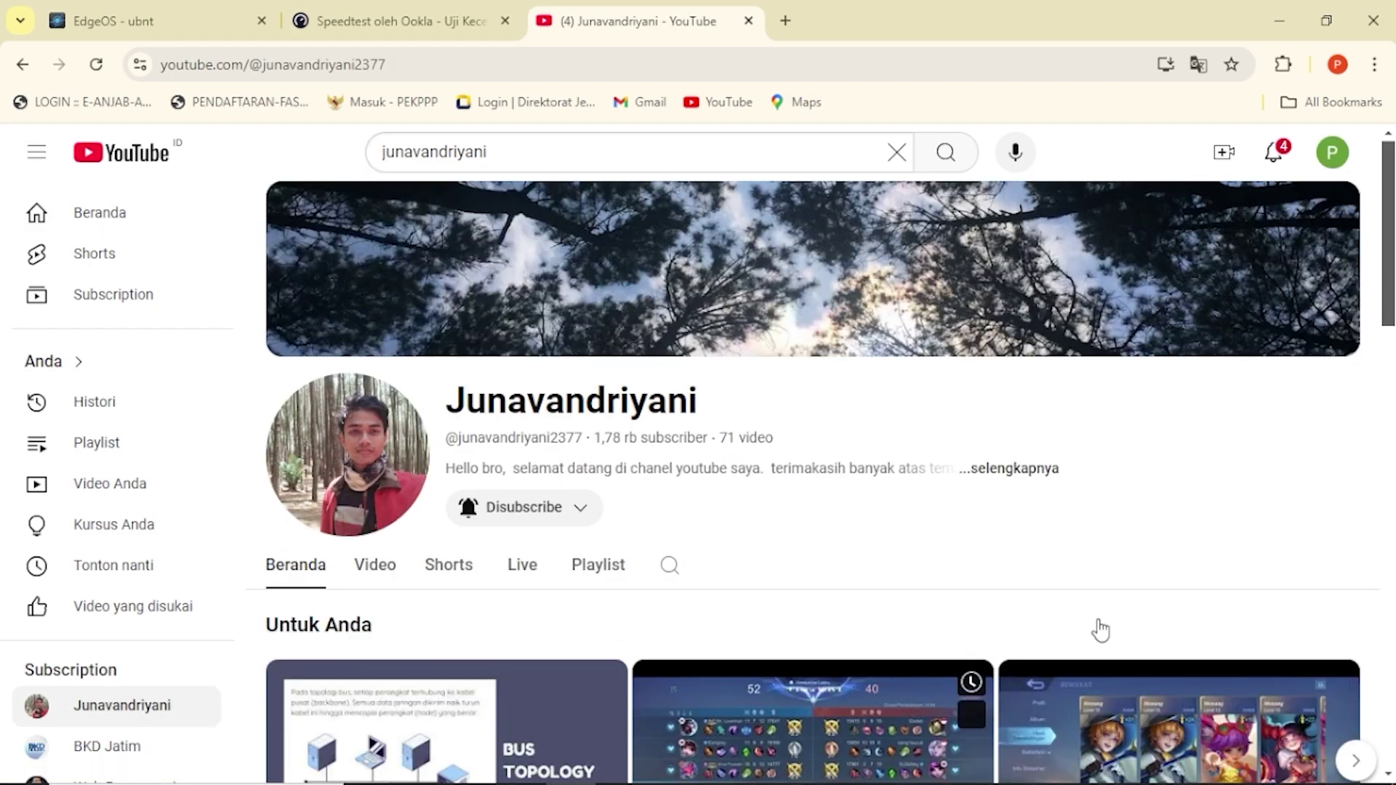
Return to the running speed test and block the site's location request.
scroll(1389, 247, "down", 5)
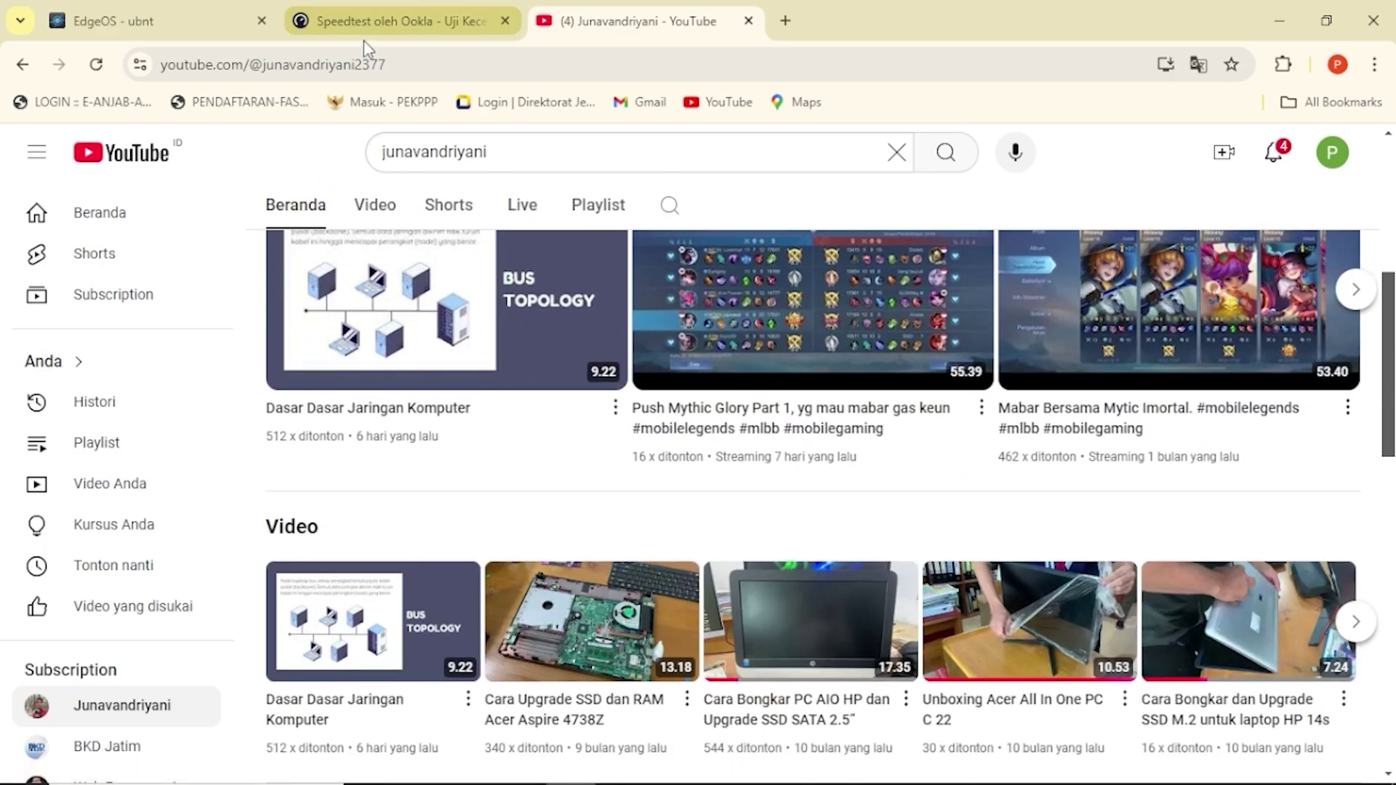
left_click(363, 36)
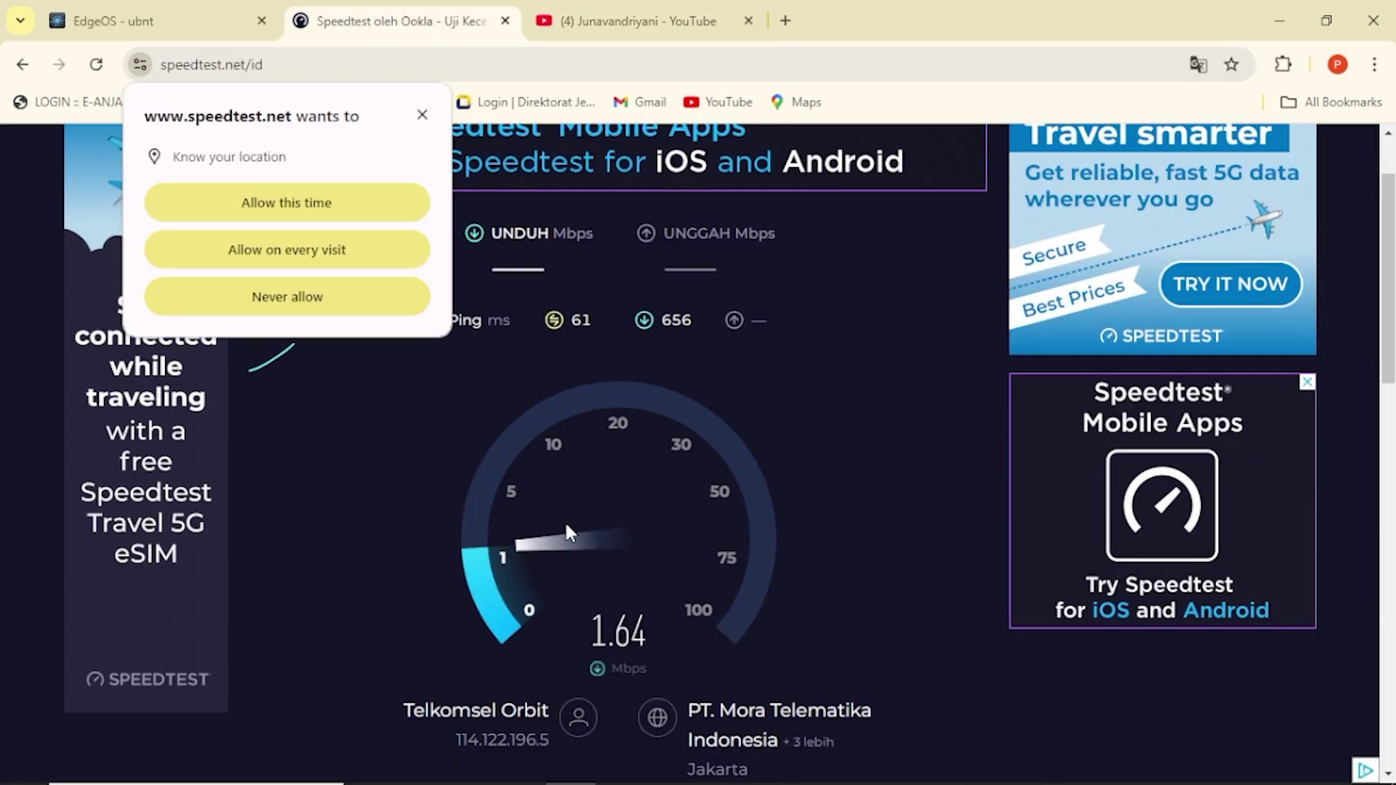
left_click(422, 115)
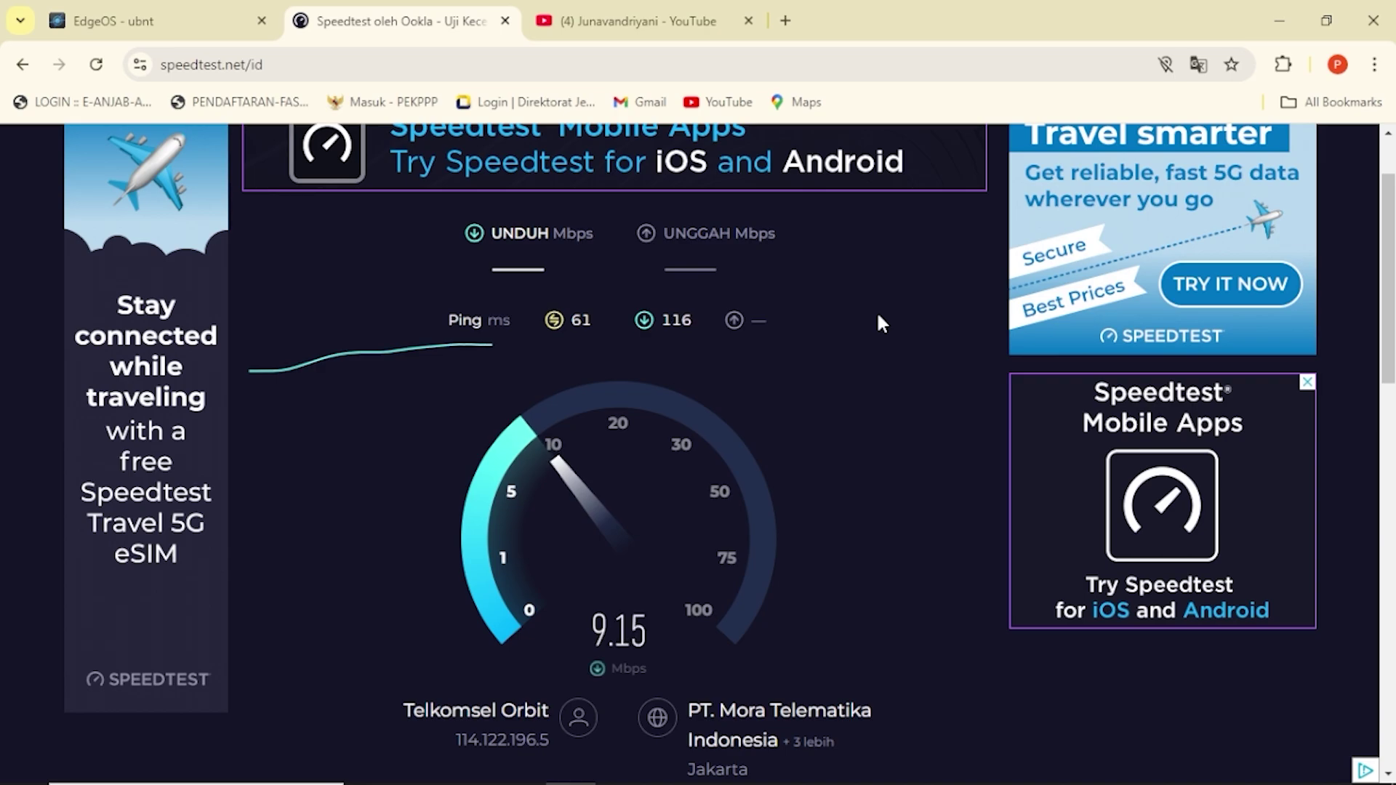